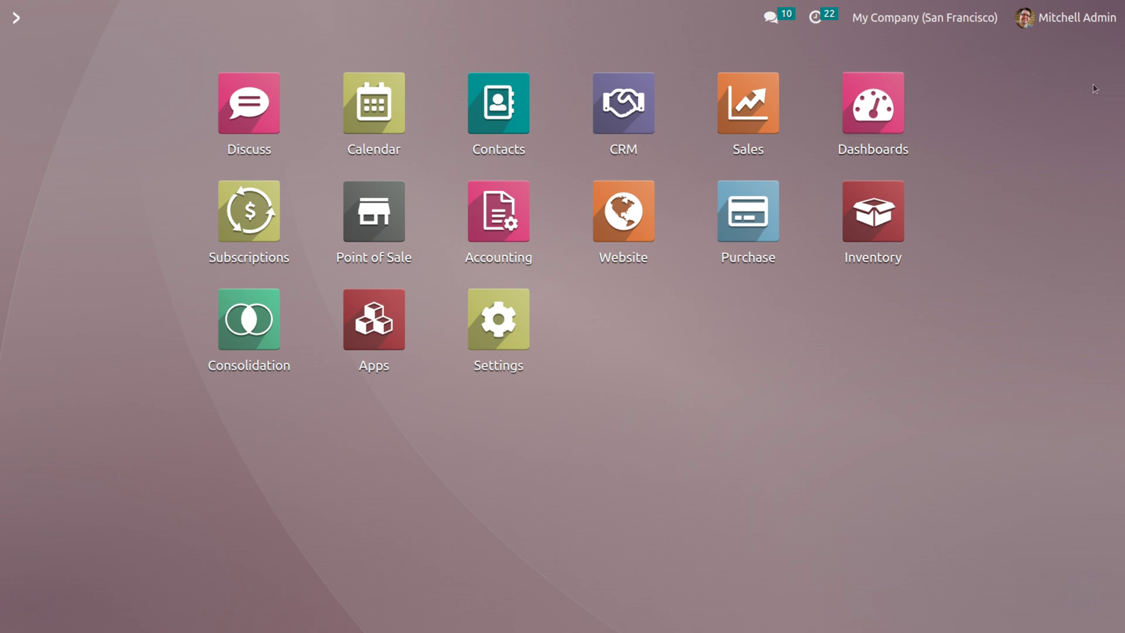
- Find the Down Payment (POS) product from Sales settings and confirm its income account is 101000 Current Assets
{"action": "left_click", "coordinate": [766, 128]}
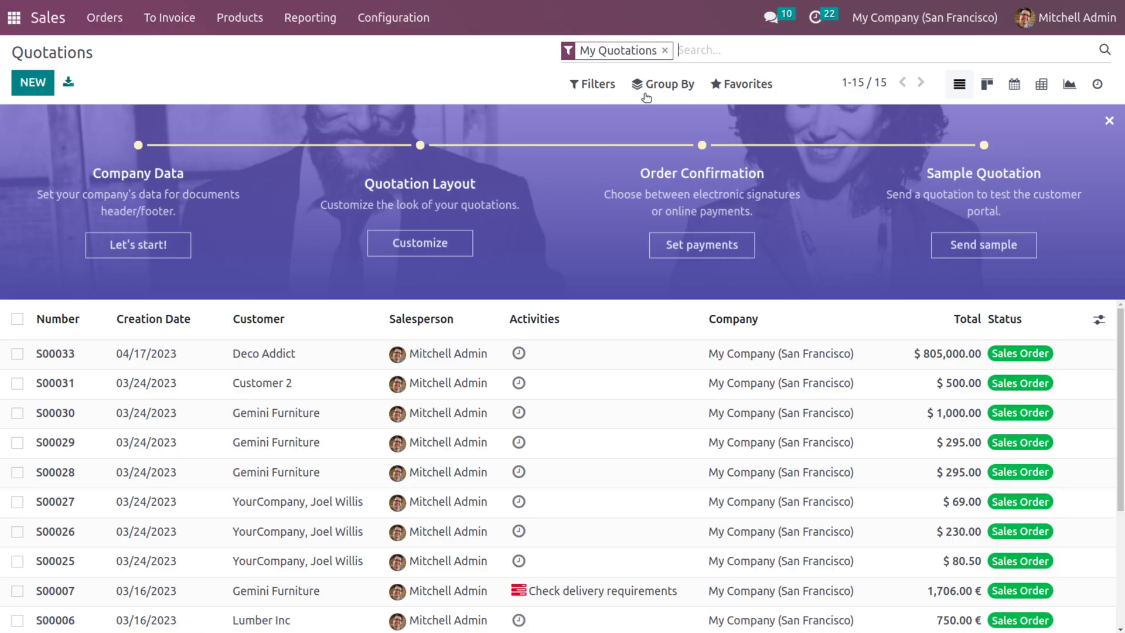
{"action": "left_click", "coordinate": [411, 20]}
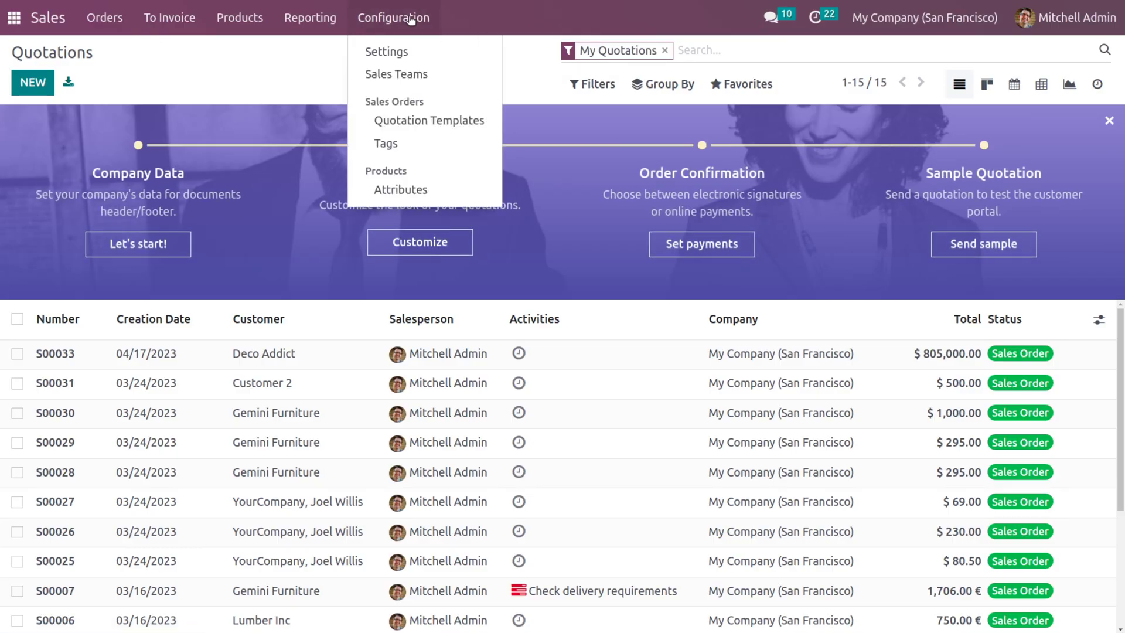
{"action": "left_click", "coordinate": [409, 52]}
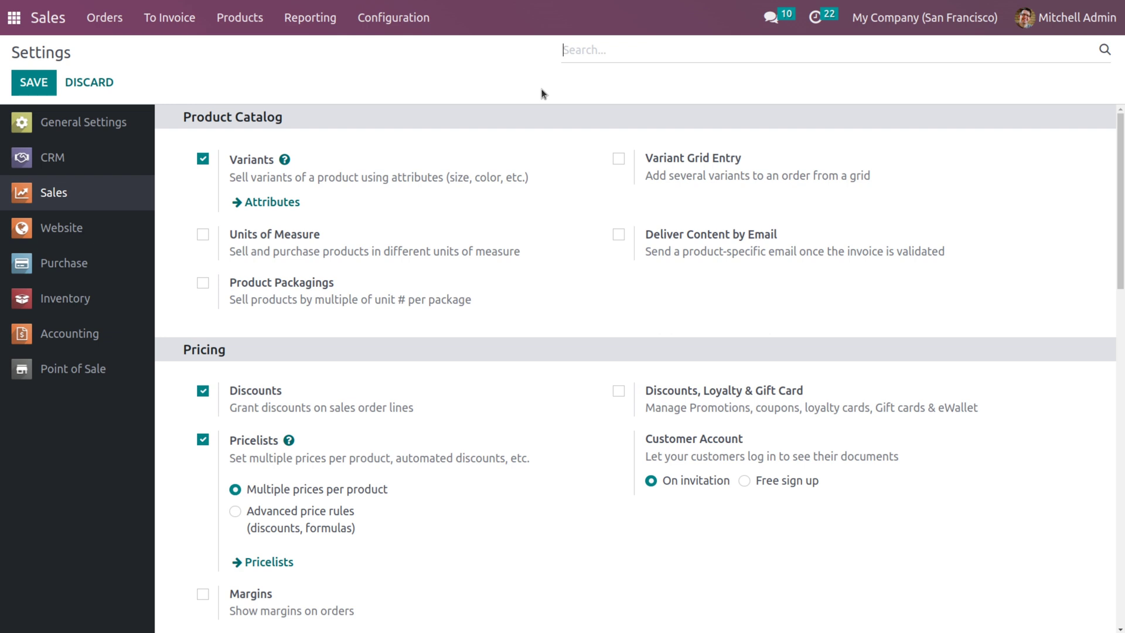
{"action": "type", "text": "dow"}
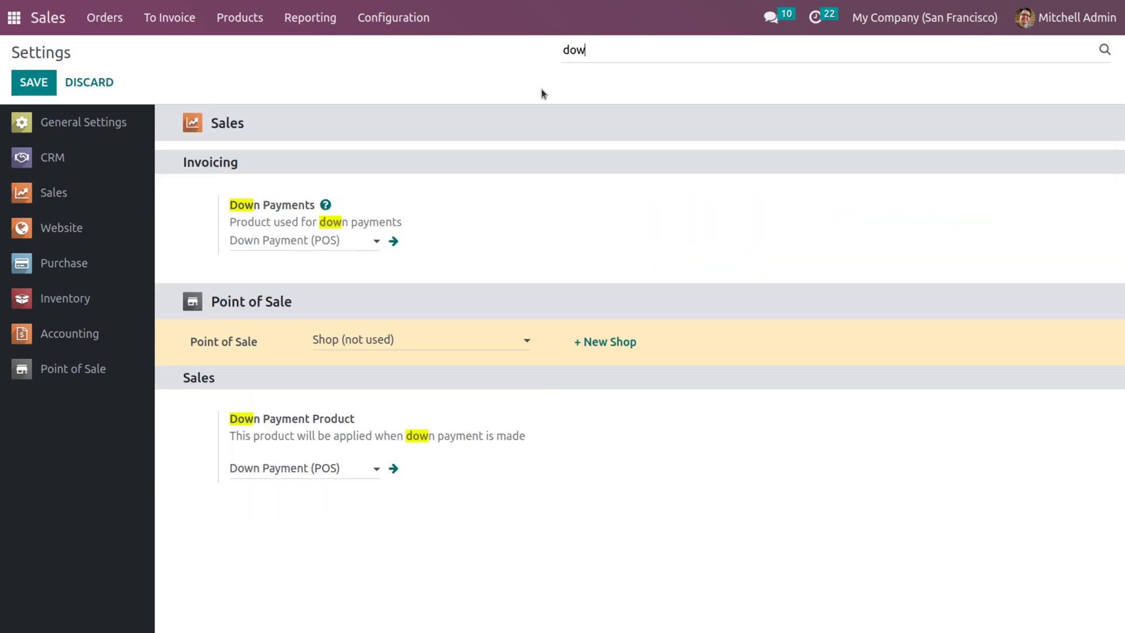
{"action": "left_click", "coordinate": [364, 245]}
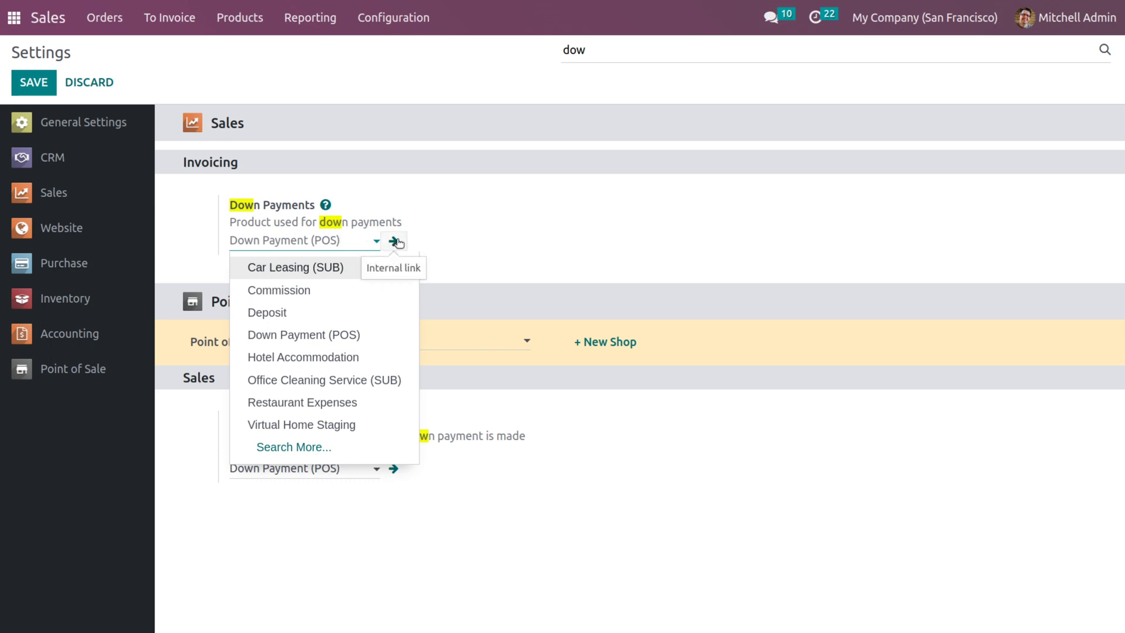
{"action": "left_click", "coordinate": [396, 241]}
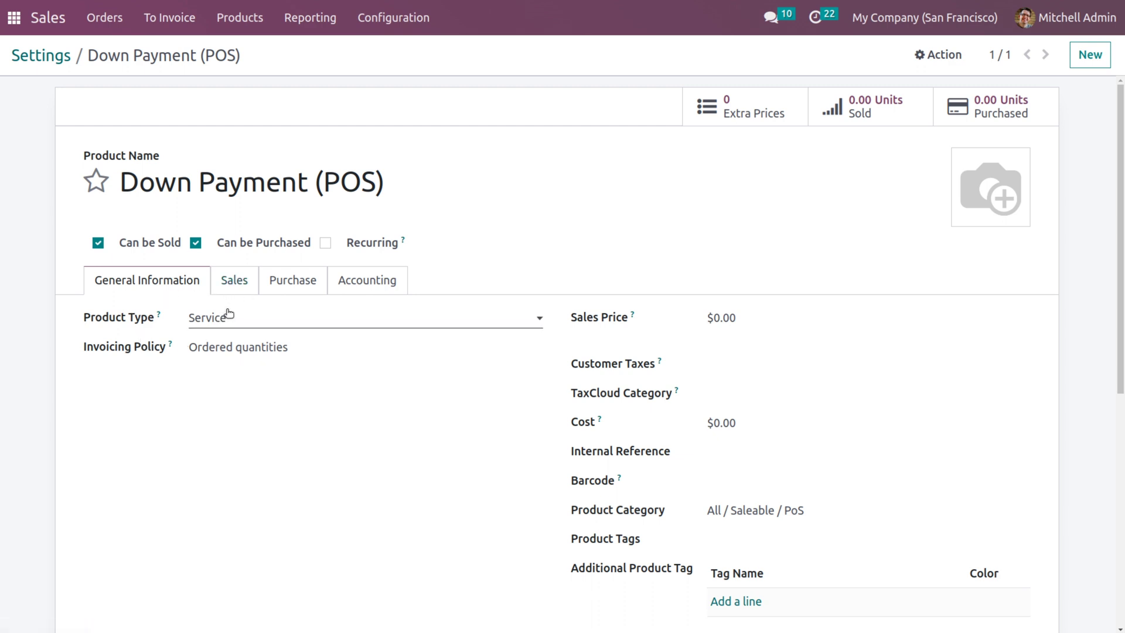
{"action": "left_click", "coordinate": [354, 285]}
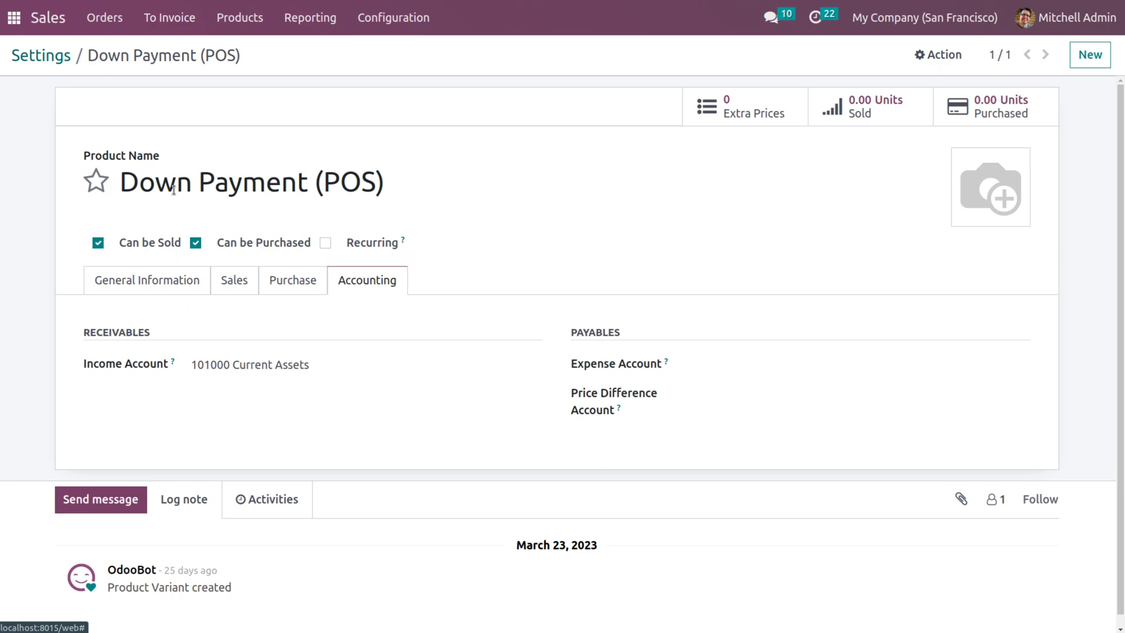
{"action": "left_click", "coordinate": [99, 13]}
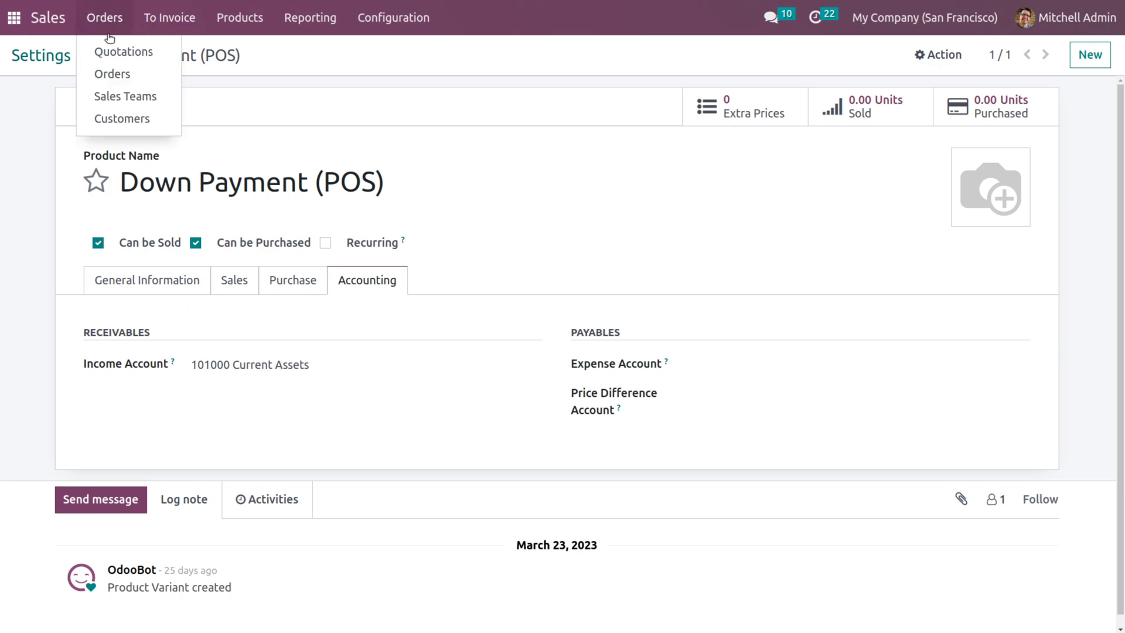
- Show the Sales Orders list with all 27 orders, their totals and invoice statuses
{"action": "left_click", "coordinate": [118, 69]}
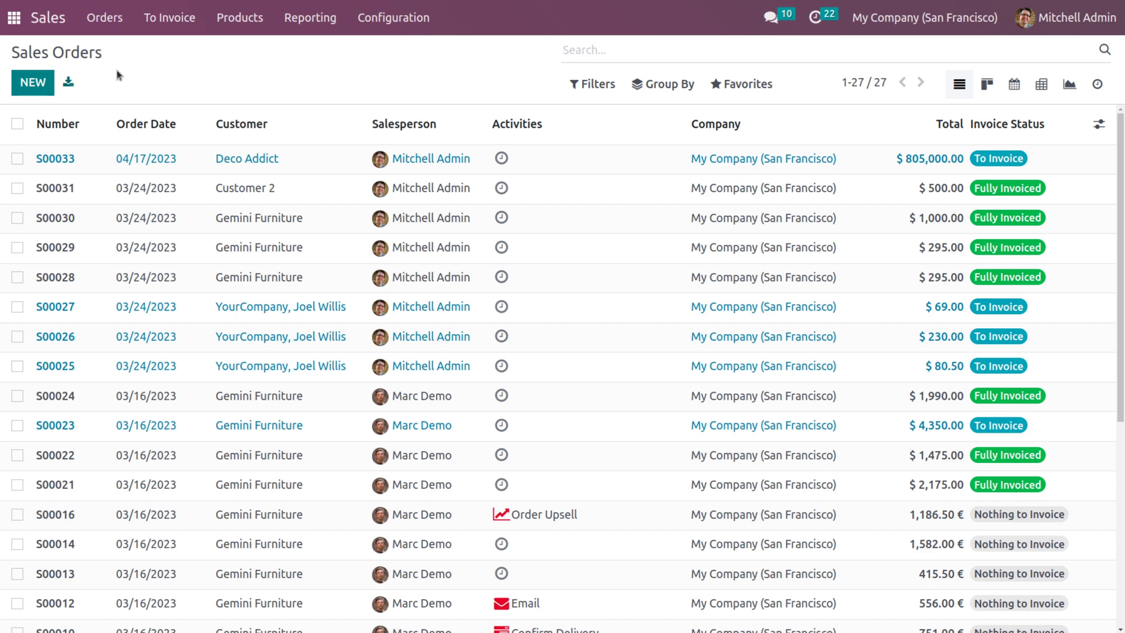
- Quote one Car at 700,000.00 for Gemini Furniture, remove the 15% tax, save and confirm
{"action": "left_click", "coordinate": [26, 80]}
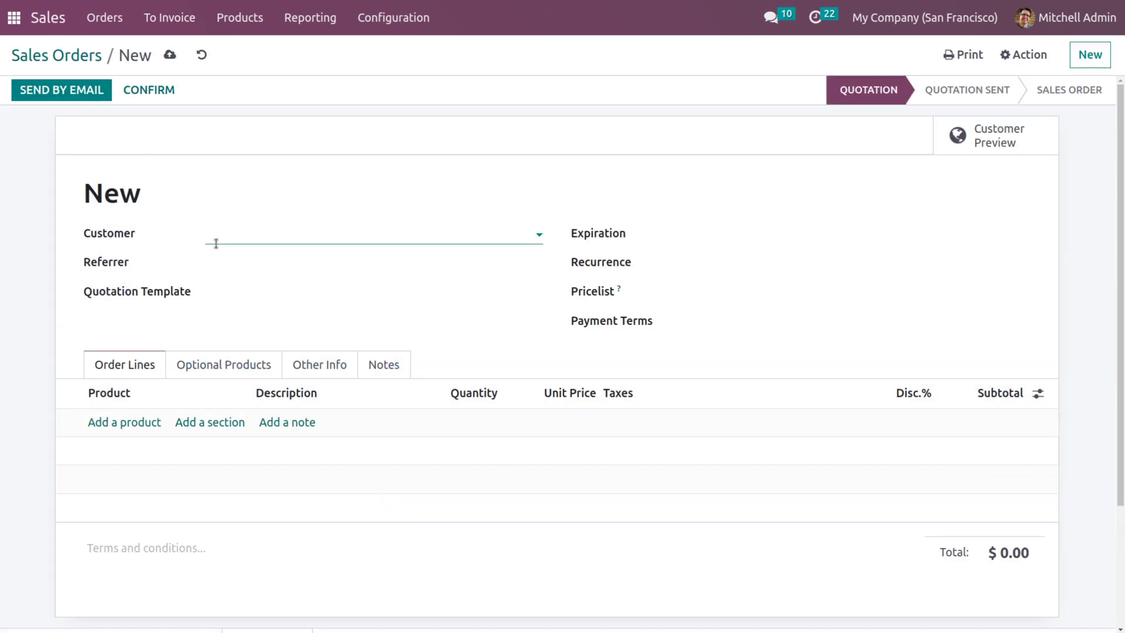
{"action": "left_click", "coordinate": [262, 237]}
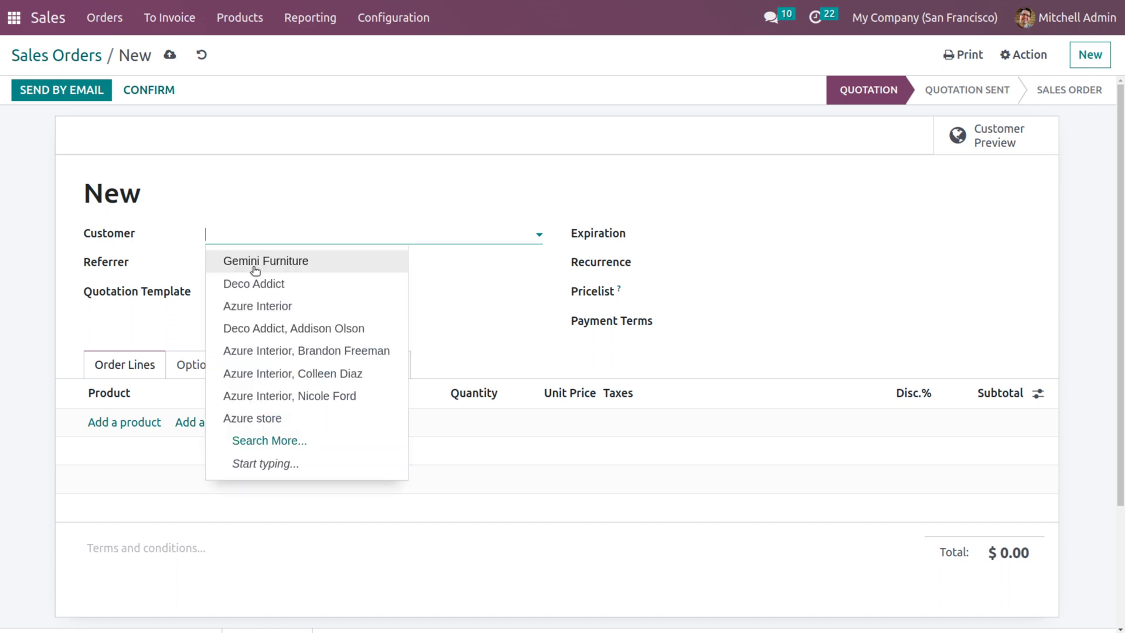
{"action": "left_click", "coordinate": [256, 264]}
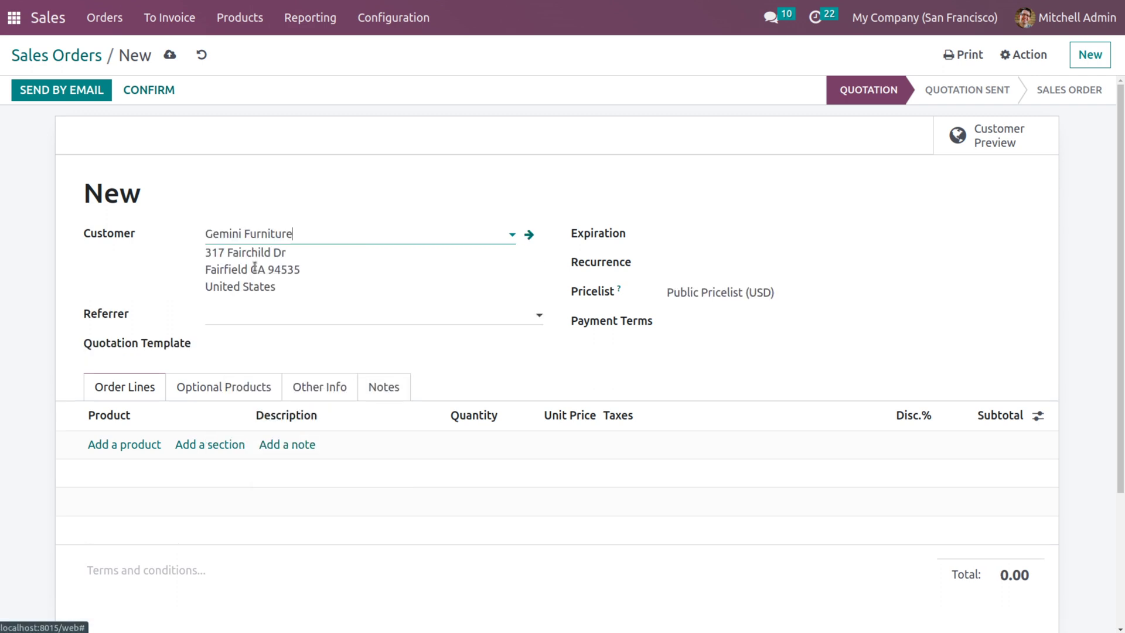
{"action": "left_click", "coordinate": [126, 440]}
{"action": "type", "text": "car"}
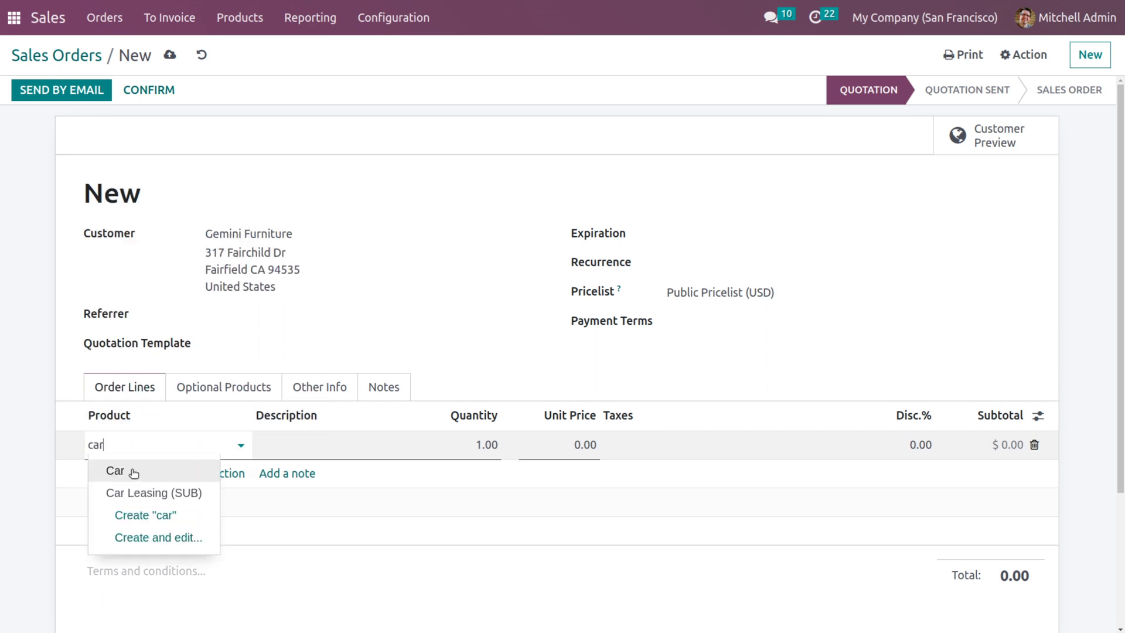
{"action": "left_click", "coordinate": [133, 472]}
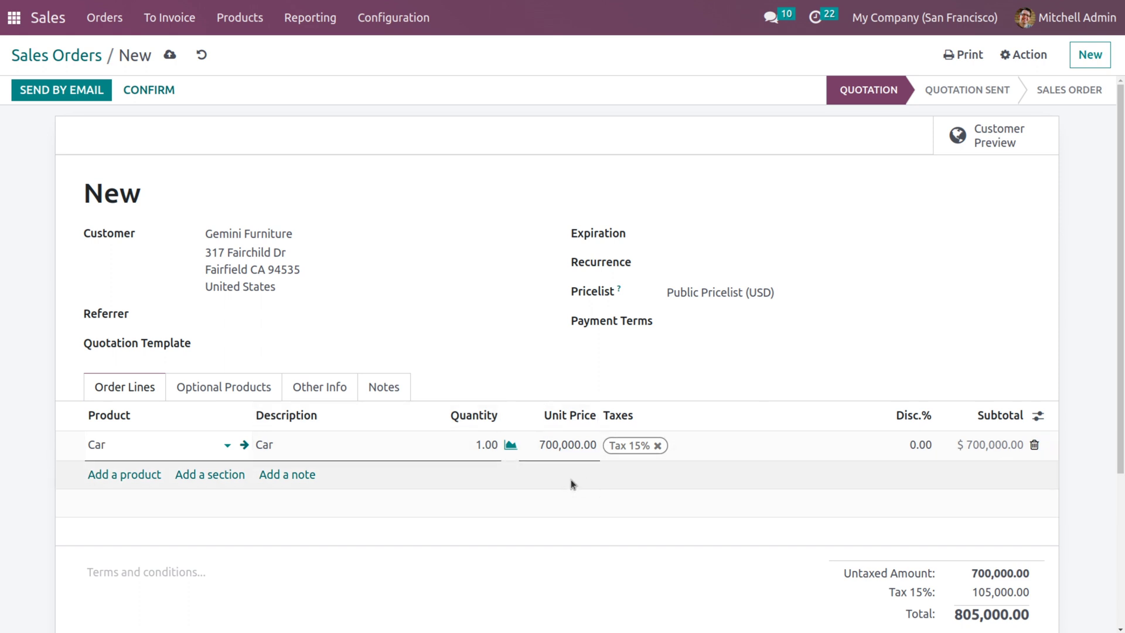
{"action": "left_click", "coordinate": [658, 446]}
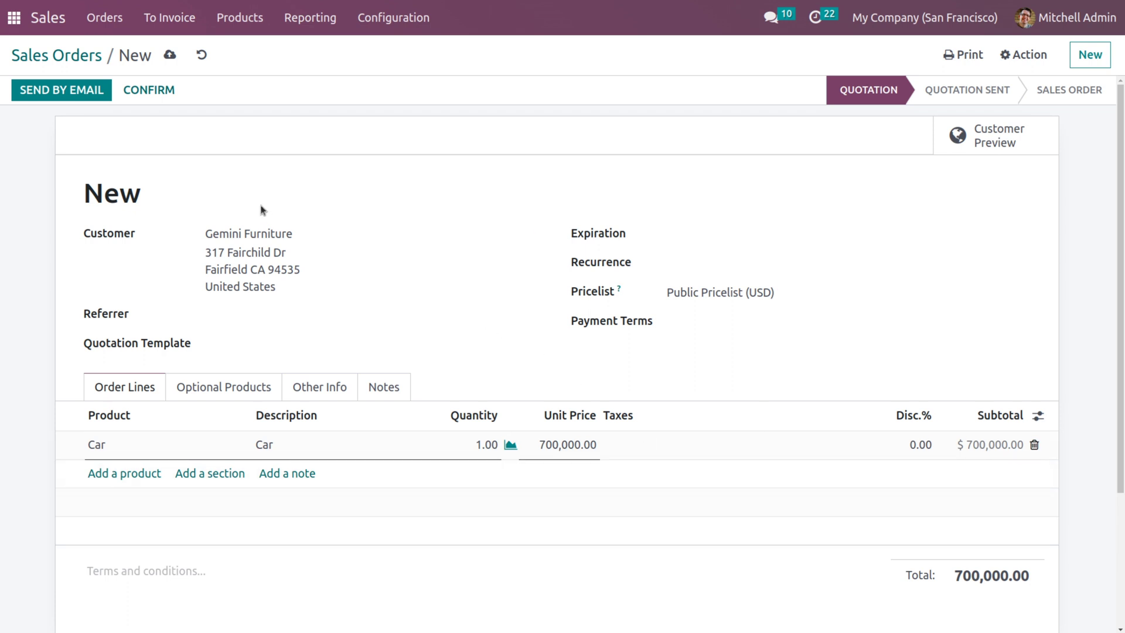
{"action": "left_click", "coordinate": [170, 55]}
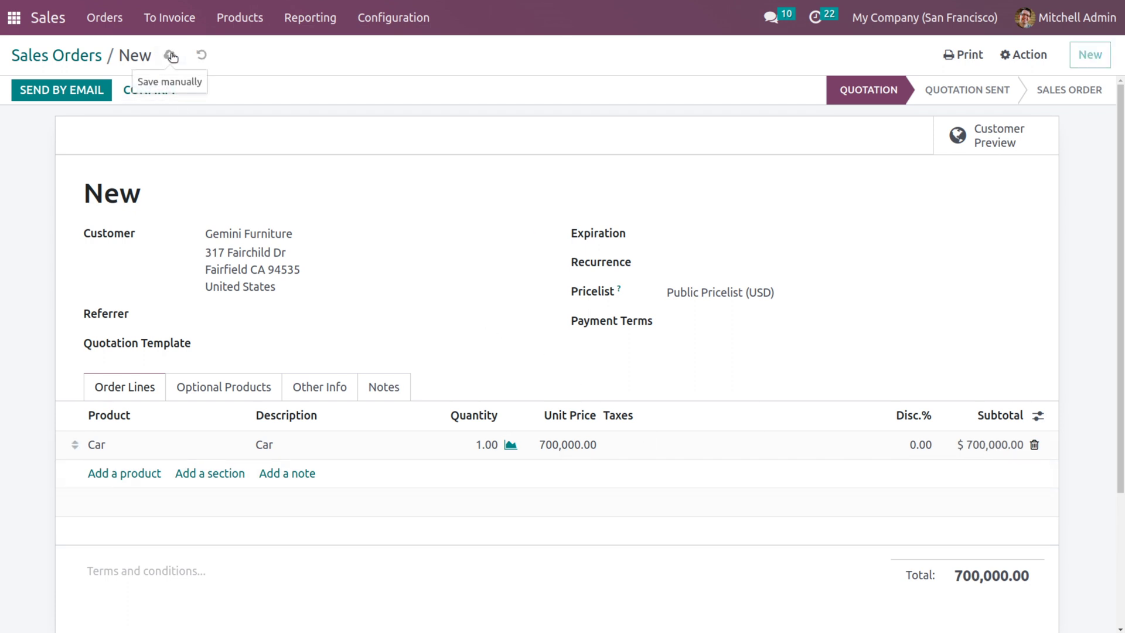
{"action": "left_click", "coordinate": [131, 93]}
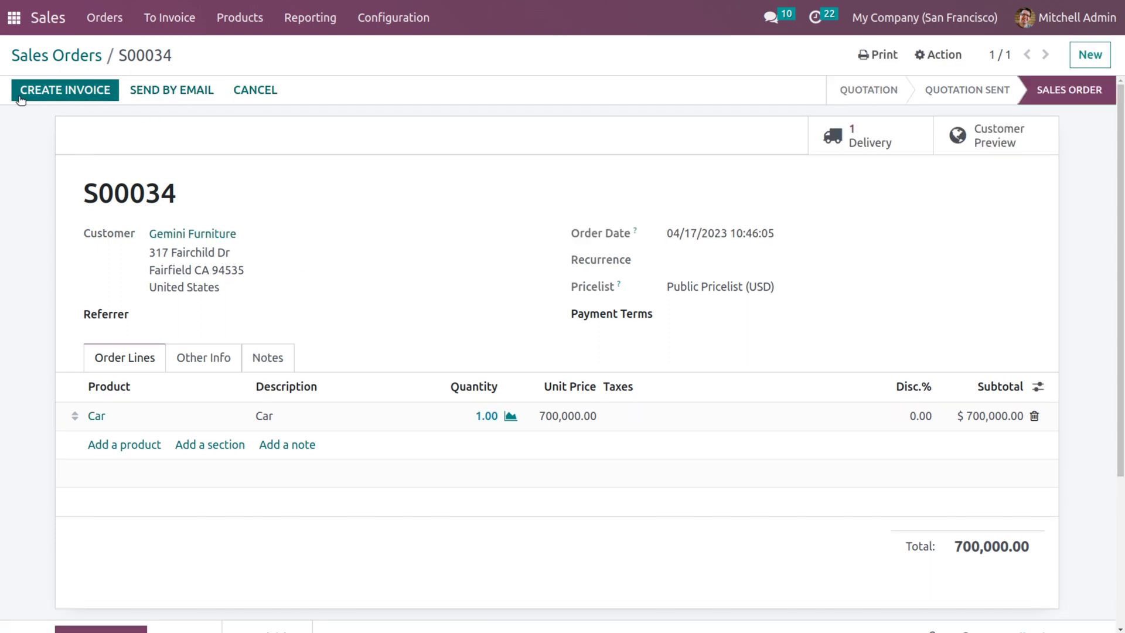
- Create a percentage-based draft down-payment invoice of 140,000.00 for the order
{"action": "left_click", "coordinate": [87, 91]}
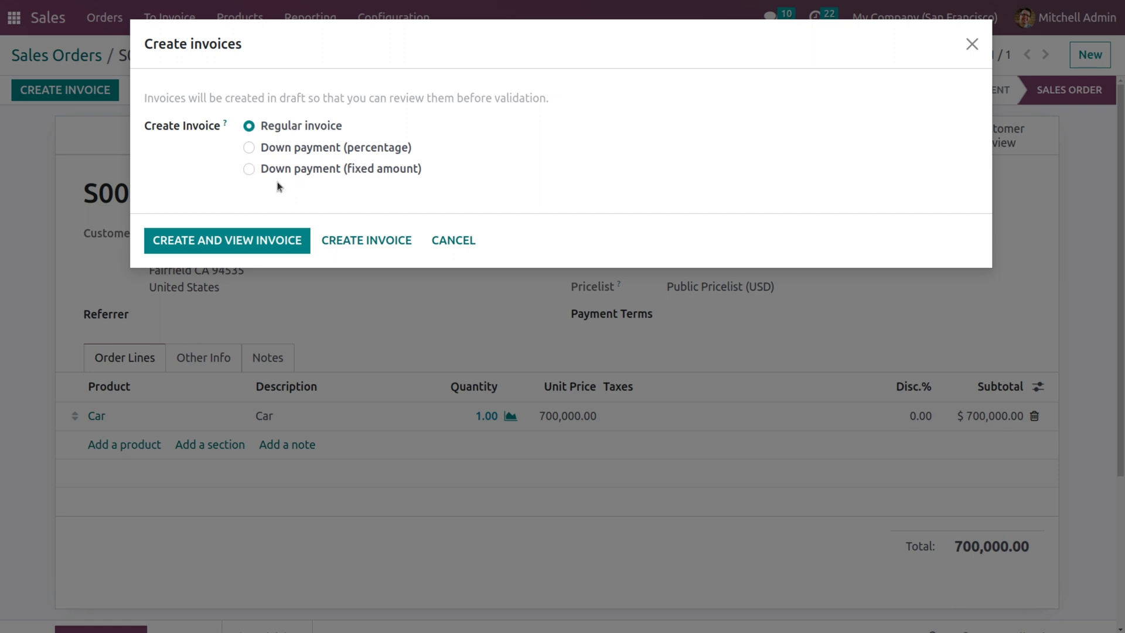
{"action": "left_click", "coordinate": [250, 148]}
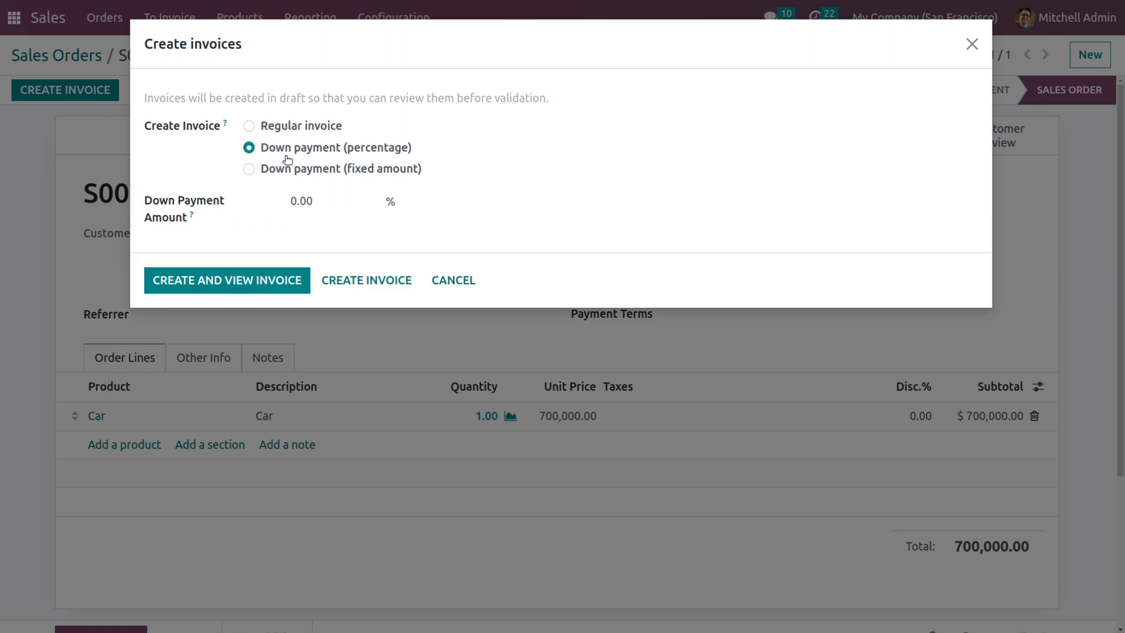
{"action": "left_click", "coordinate": [330, 203]}
{"action": "left_click", "coordinate": [359, 280]}
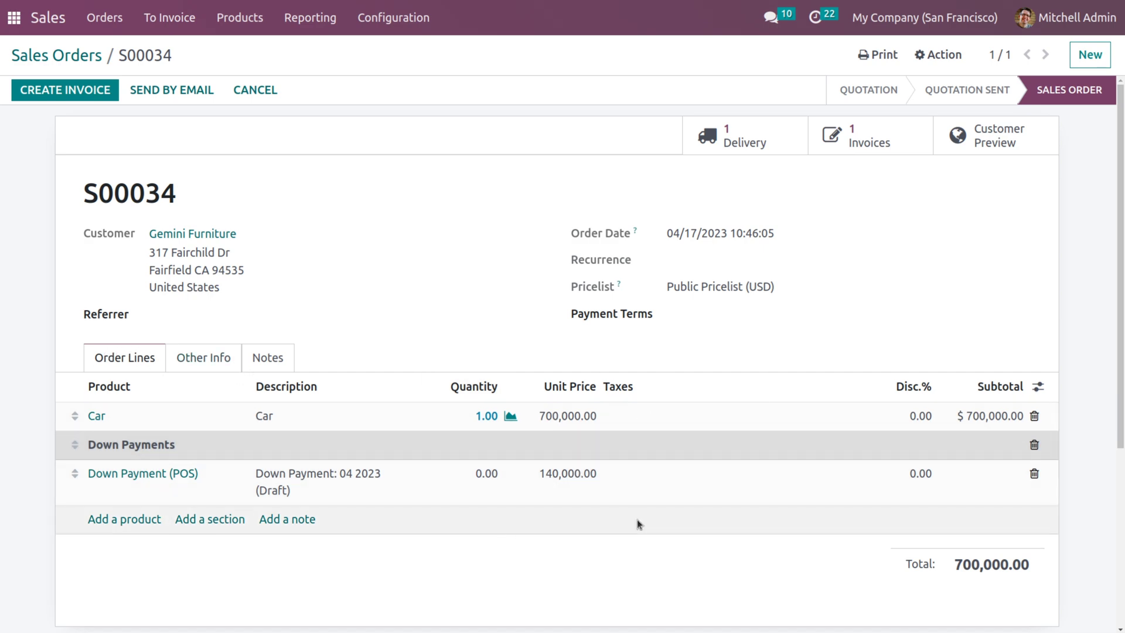
{"action": "scroll", "coordinate": [607, 501], "scroll_direction": "down", "scroll_amount": 3}
{"action": "scroll", "coordinate": [607, 501], "scroll_direction": "up", "scroll_amount": 3}
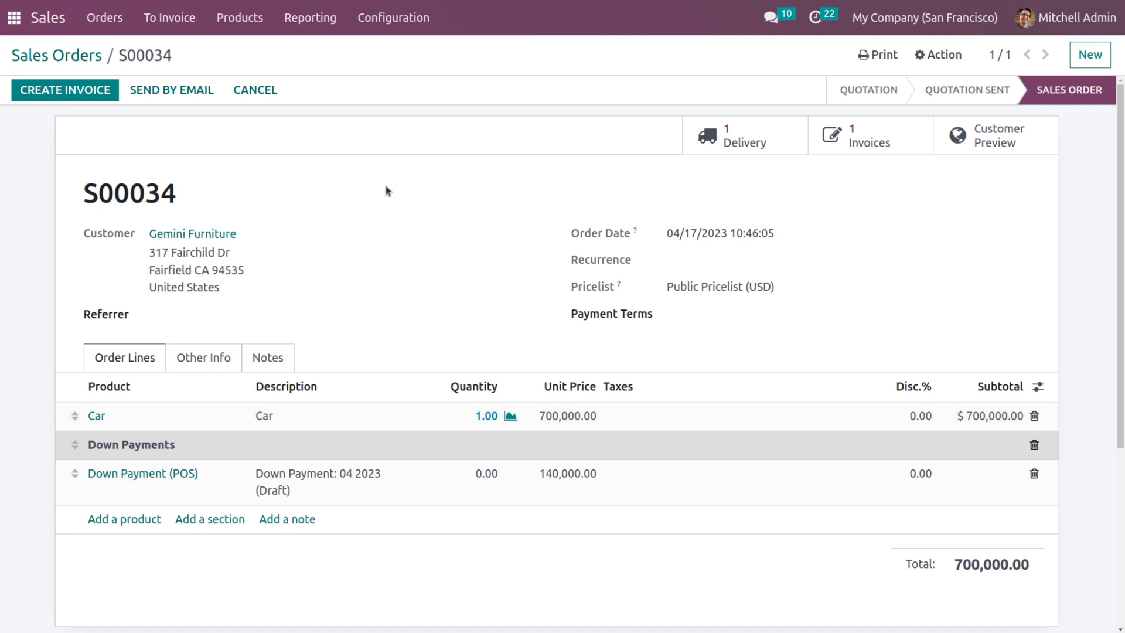
- Post the draft 140,000.00 down-payment invoice as INV/2023/00022 and start registering its payment
{"action": "left_click", "coordinate": [839, 147]}
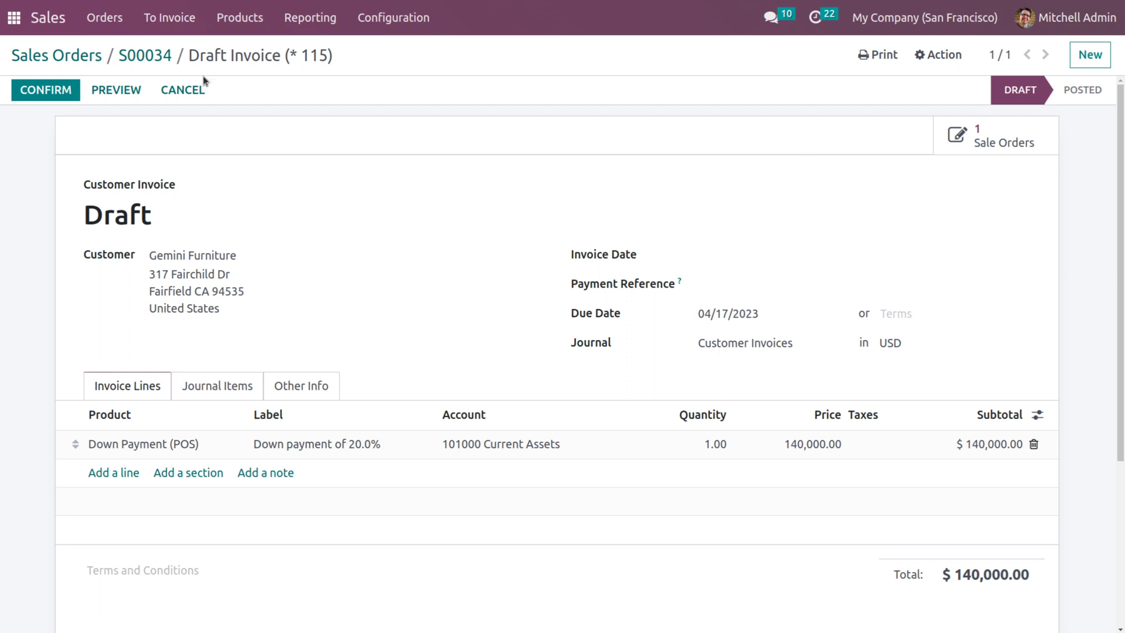
{"action": "left_click", "coordinate": [59, 89]}
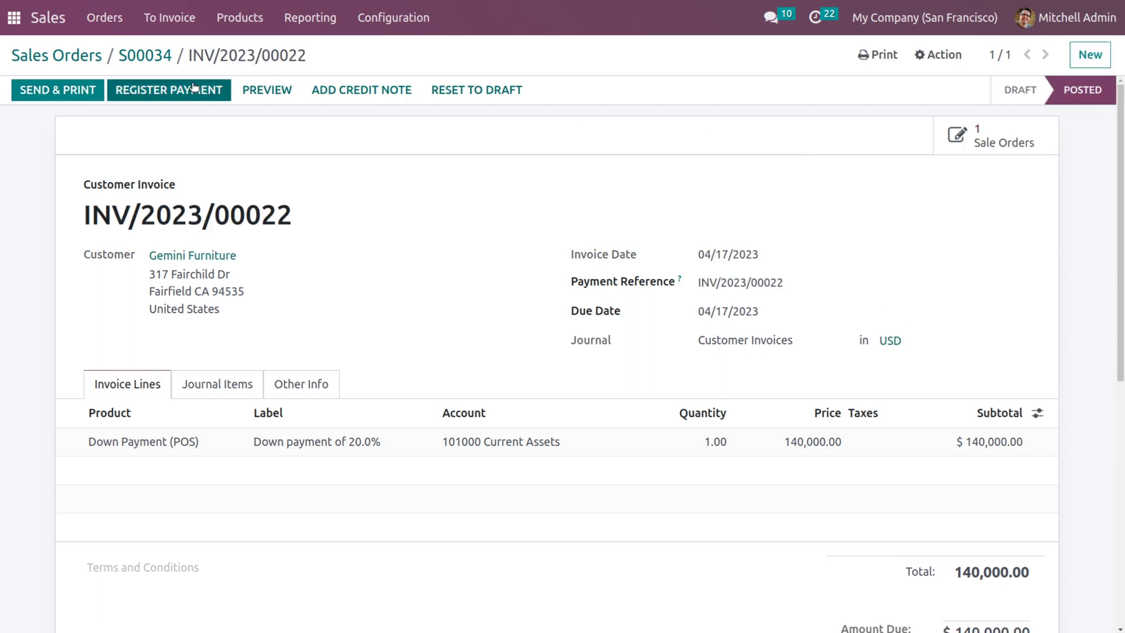
{"action": "left_click", "coordinate": [194, 88]}
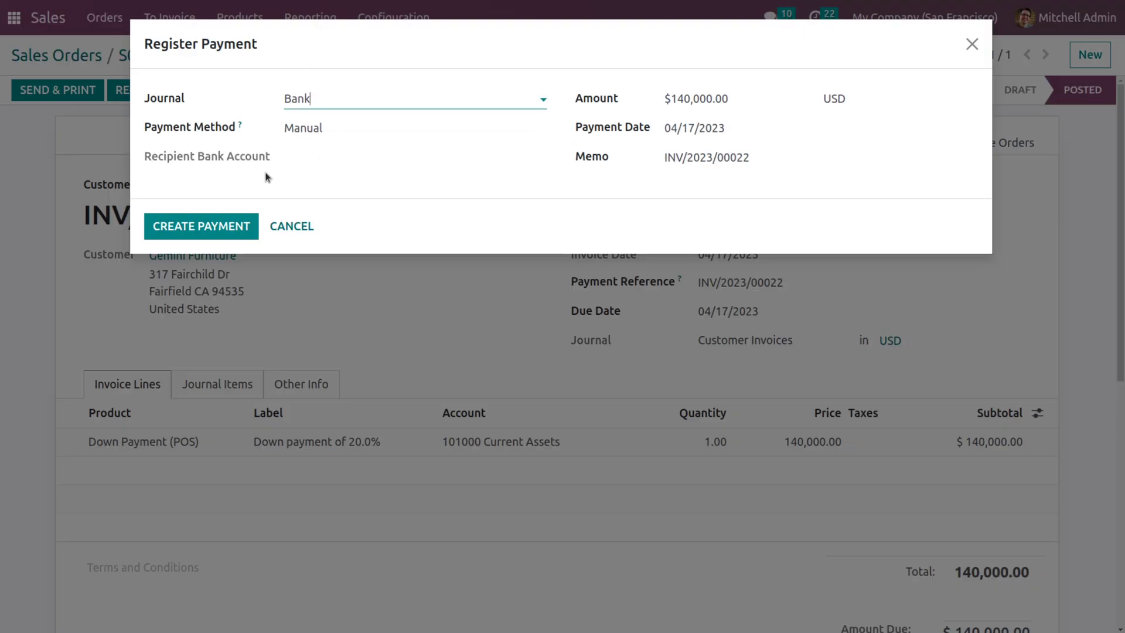
- Pay INV/2023/00022 in full, 140,000.00 via Bank journal and Manual method, then return to S00034
{"action": "left_click", "coordinate": [312, 98]}
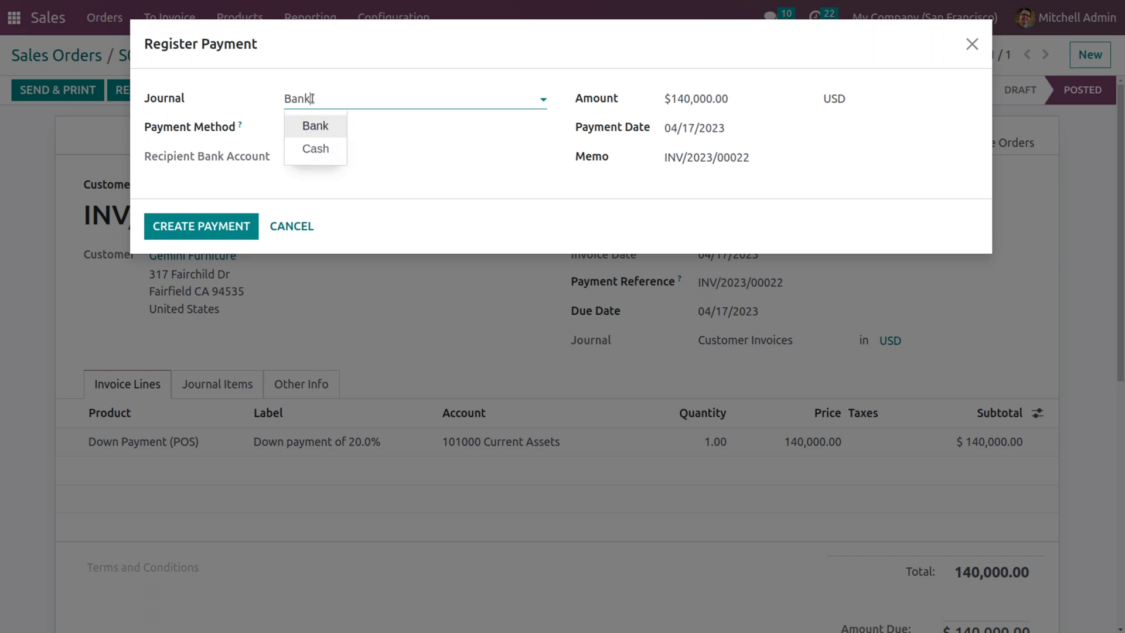
{"action": "left_click", "coordinate": [315, 126]}
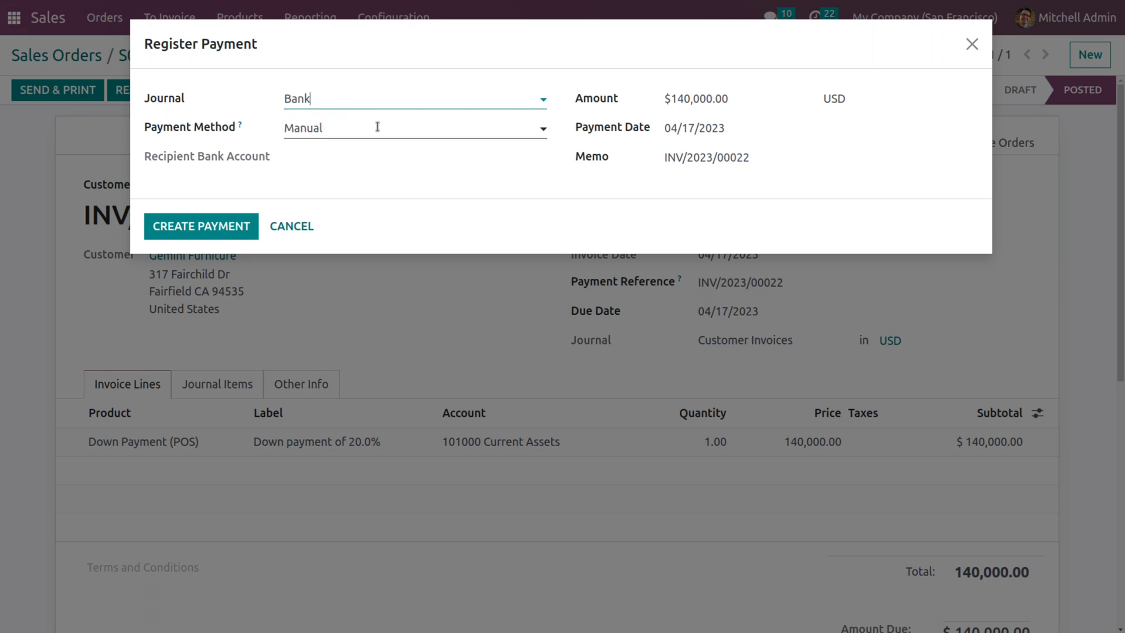
{"action": "left_click", "coordinate": [378, 126]}
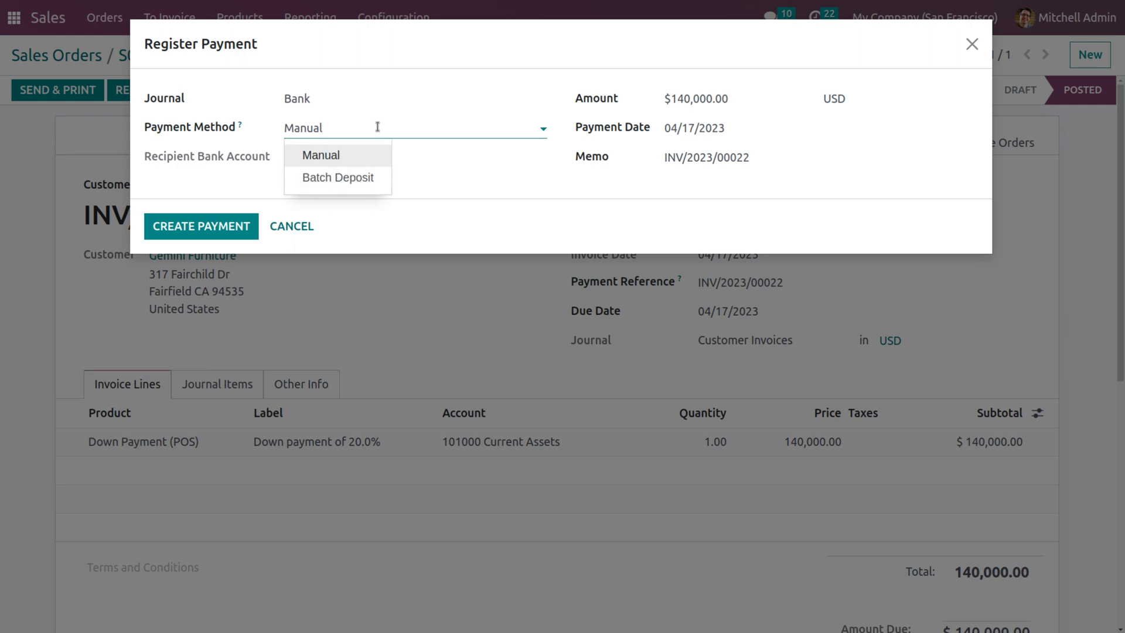
{"action": "left_click", "coordinate": [378, 126]}
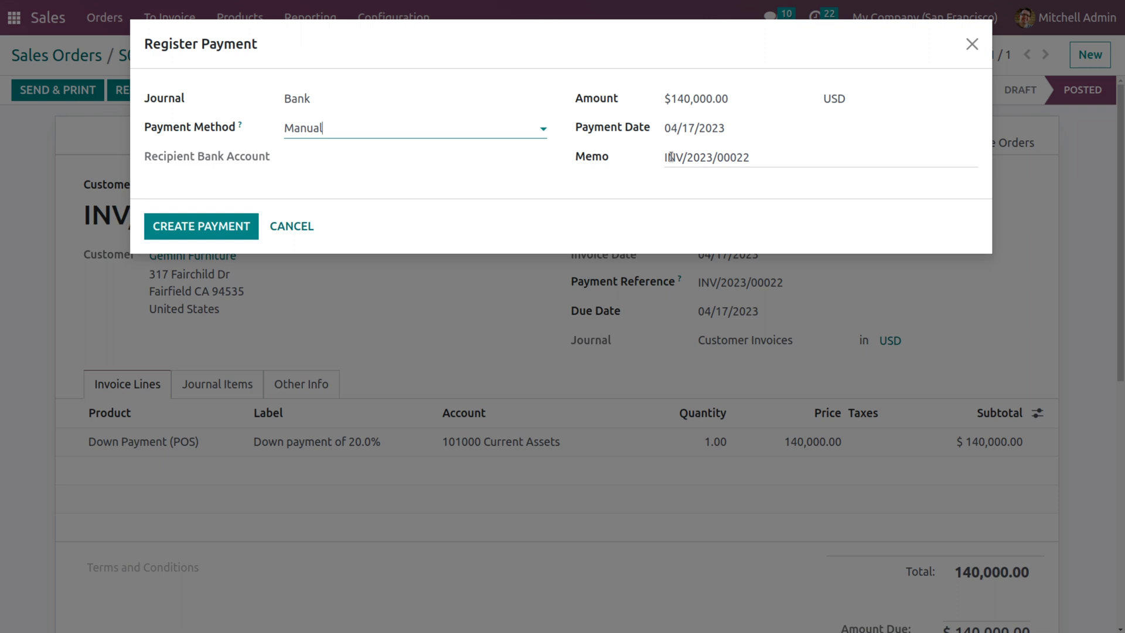
{"action": "left_click", "coordinate": [220, 220]}
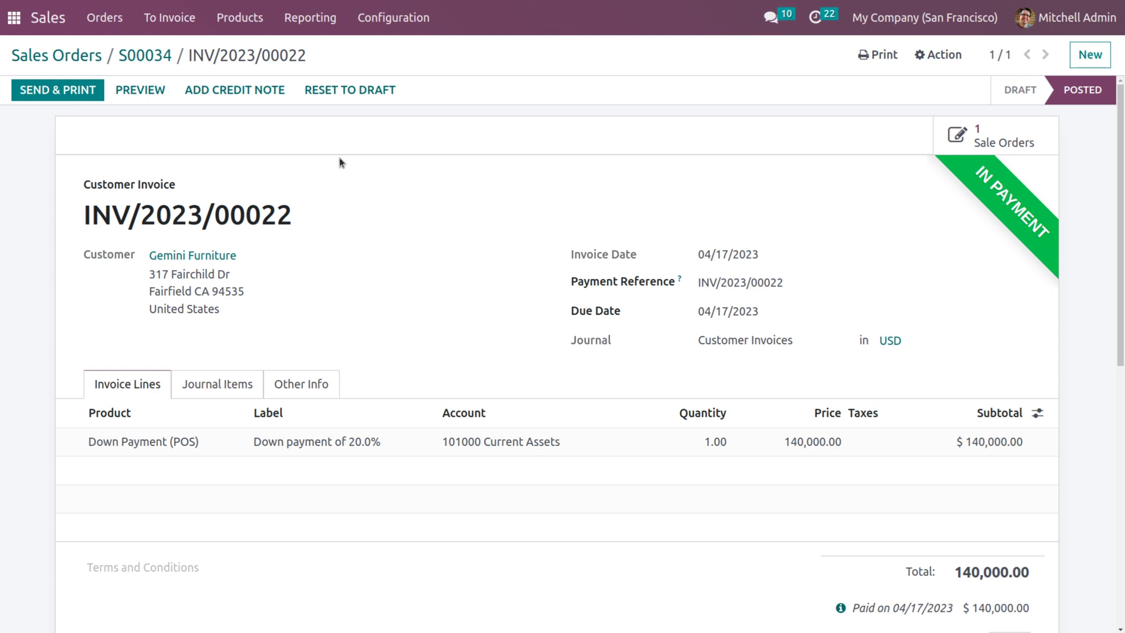
{"action": "left_click", "coordinate": [139, 55]}
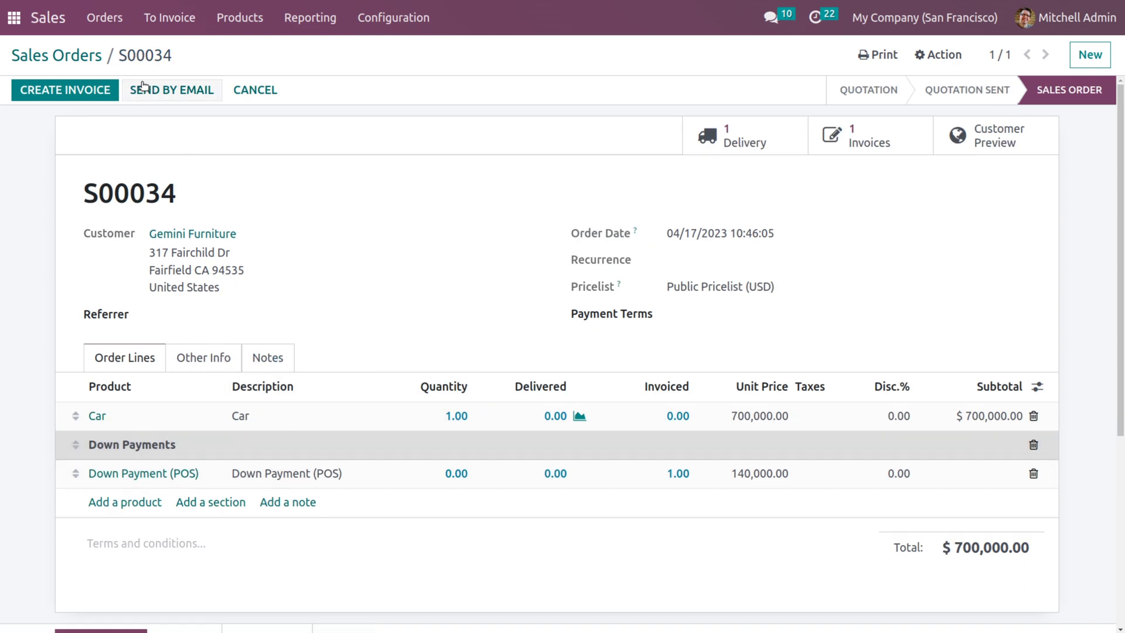
- Add a fixed-amount down payment of 50,000.00 to S00034 as a second draft invoice
{"action": "left_click", "coordinate": [83, 96]}
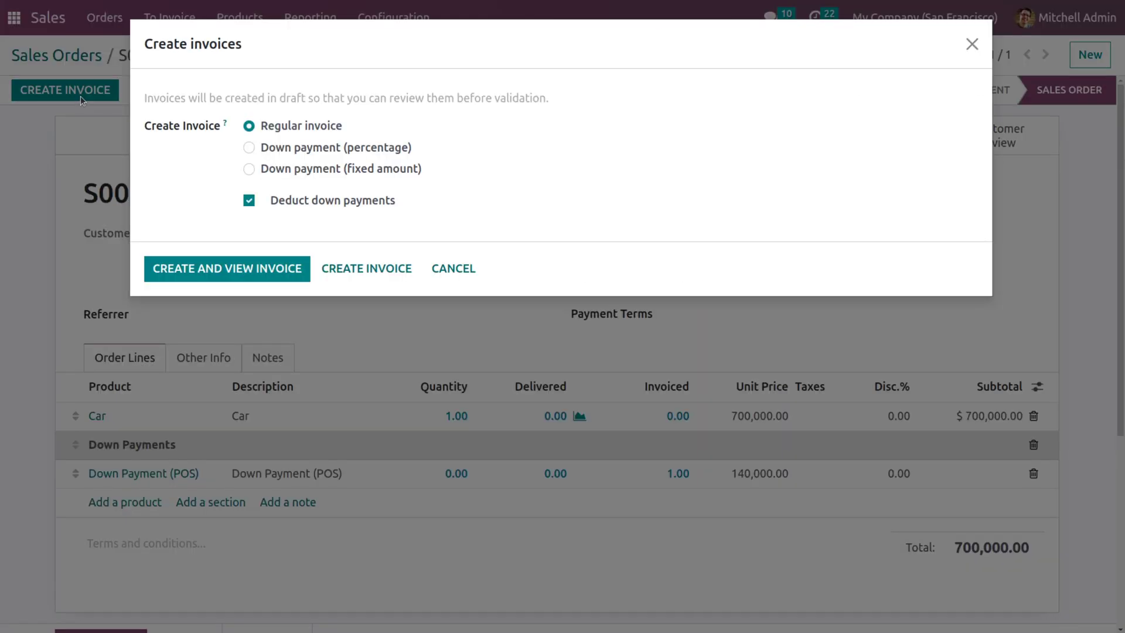
{"action": "left_click", "coordinate": [249, 169]}
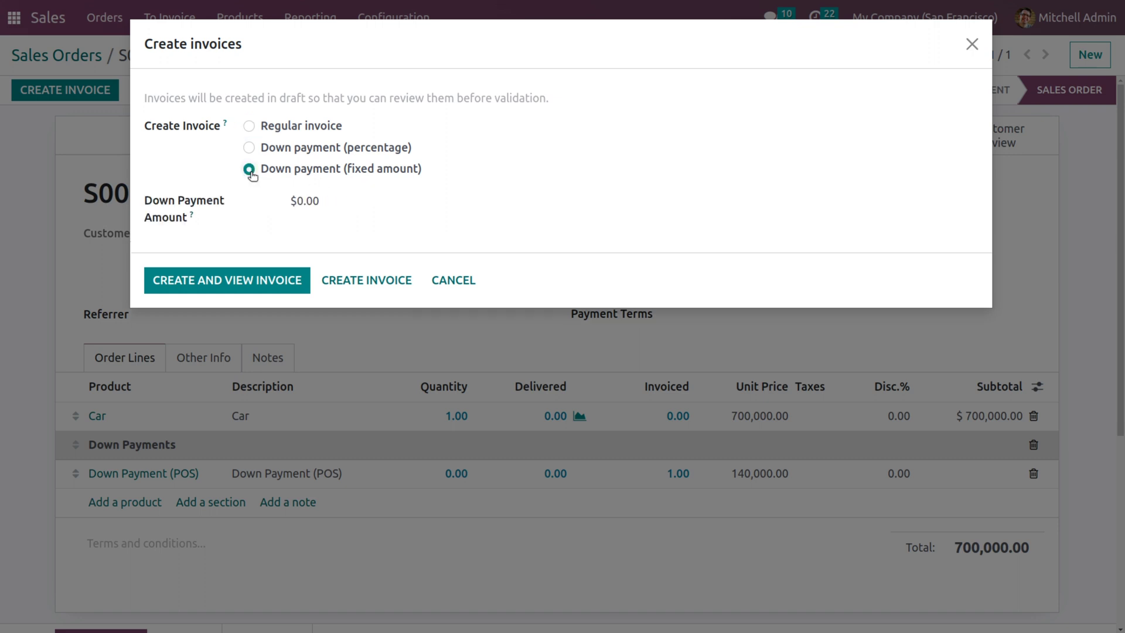
{"action": "left_click", "coordinate": [249, 147]}
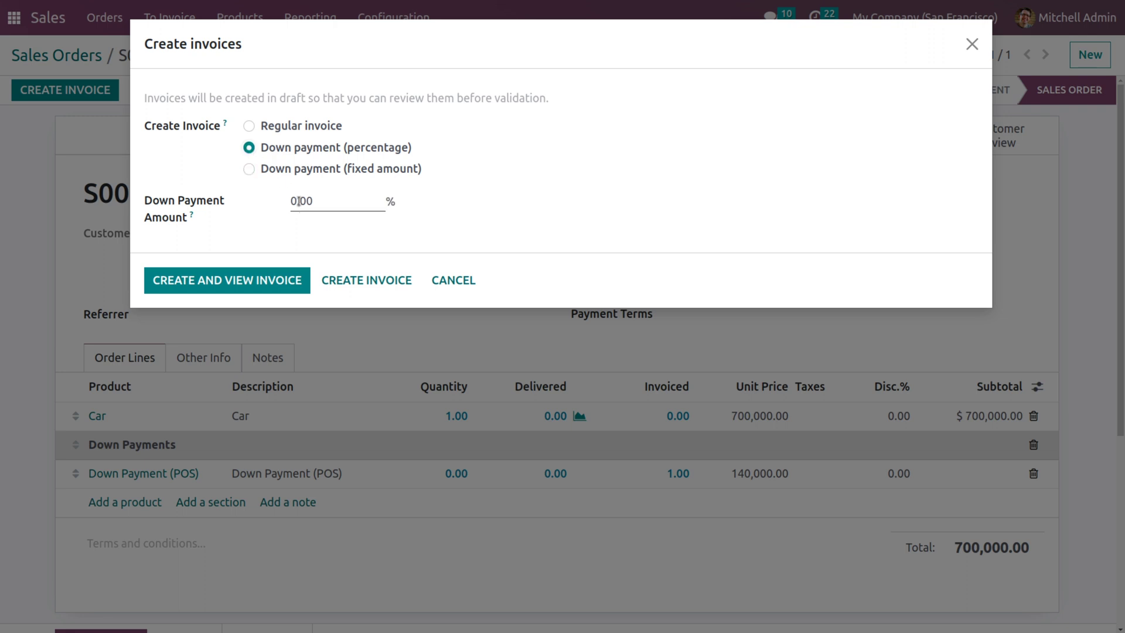
{"action": "left_click", "coordinate": [250, 169]}
{"action": "left_click", "coordinate": [367, 283]}
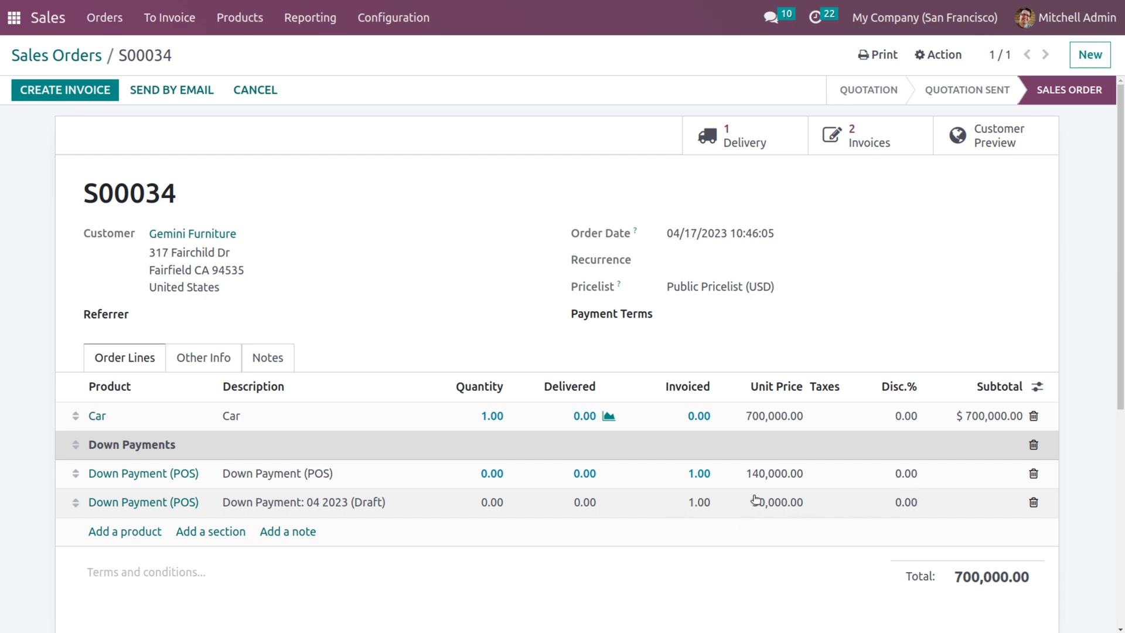
- Post the 50,000.00 down-payment invoice as INV/2023/00023, pay it in full, and return to S00034
{"action": "left_click", "coordinate": [857, 146]}
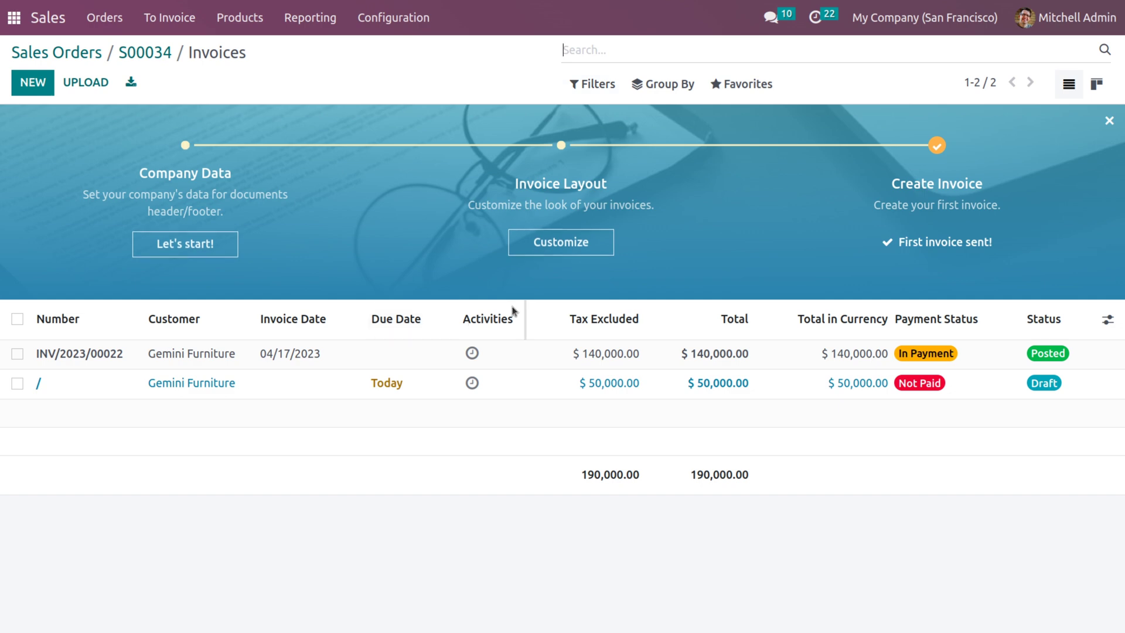
{"action": "left_click", "coordinate": [568, 383]}
{"action": "left_click", "coordinate": [68, 89]}
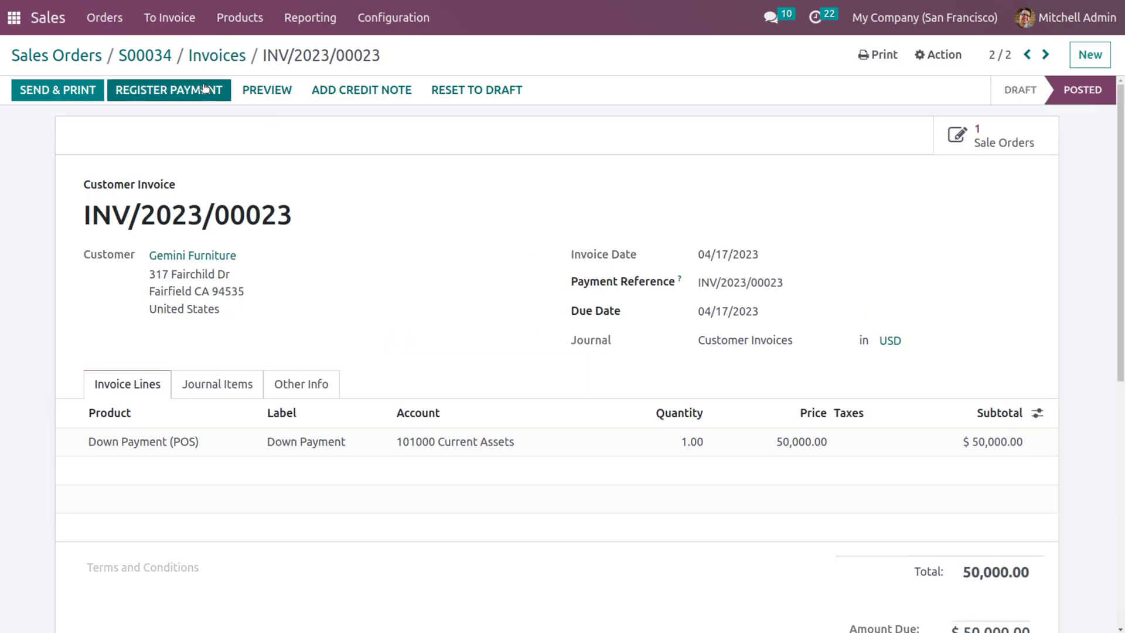
{"action": "left_click", "coordinate": [204, 89]}
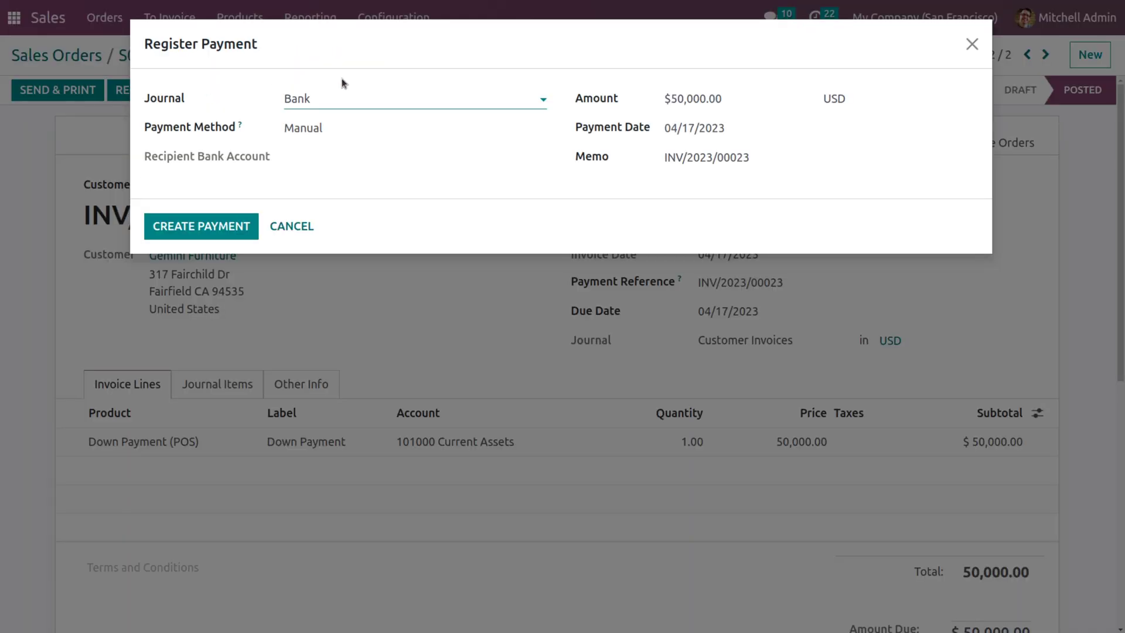
{"action": "left_click", "coordinate": [201, 225]}
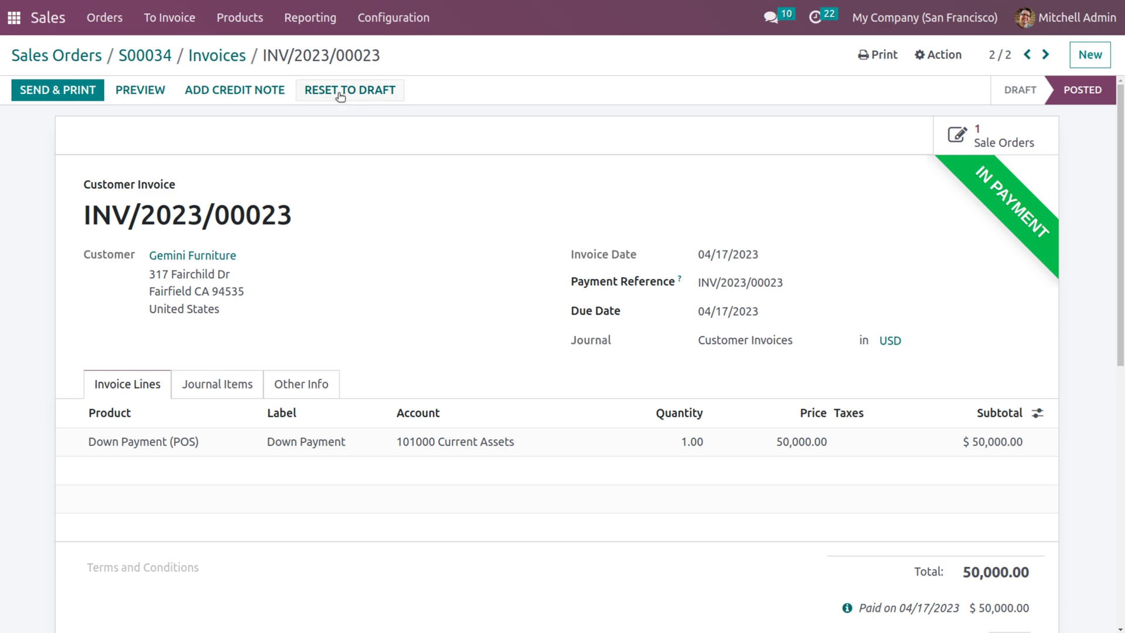
{"action": "left_click", "coordinate": [146, 55]}
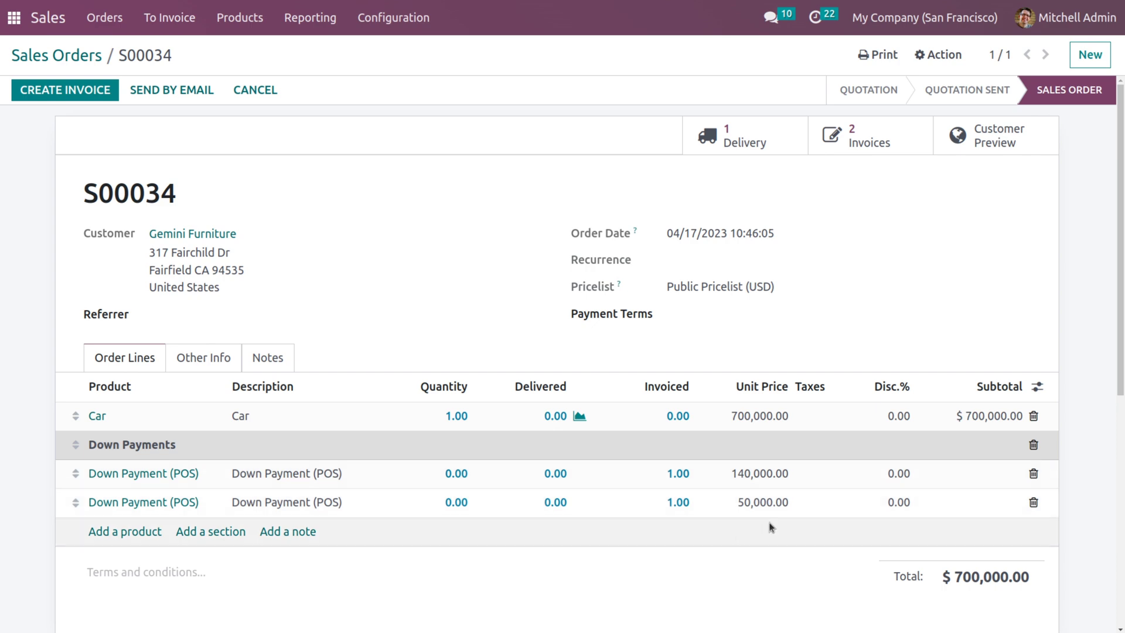
{"action": "scroll", "coordinate": [771, 523], "scroll_direction": "down", "scroll_amount": 5}
{"action": "scroll", "coordinate": [769, 523], "scroll_direction": "up", "scroll_amount": 5}
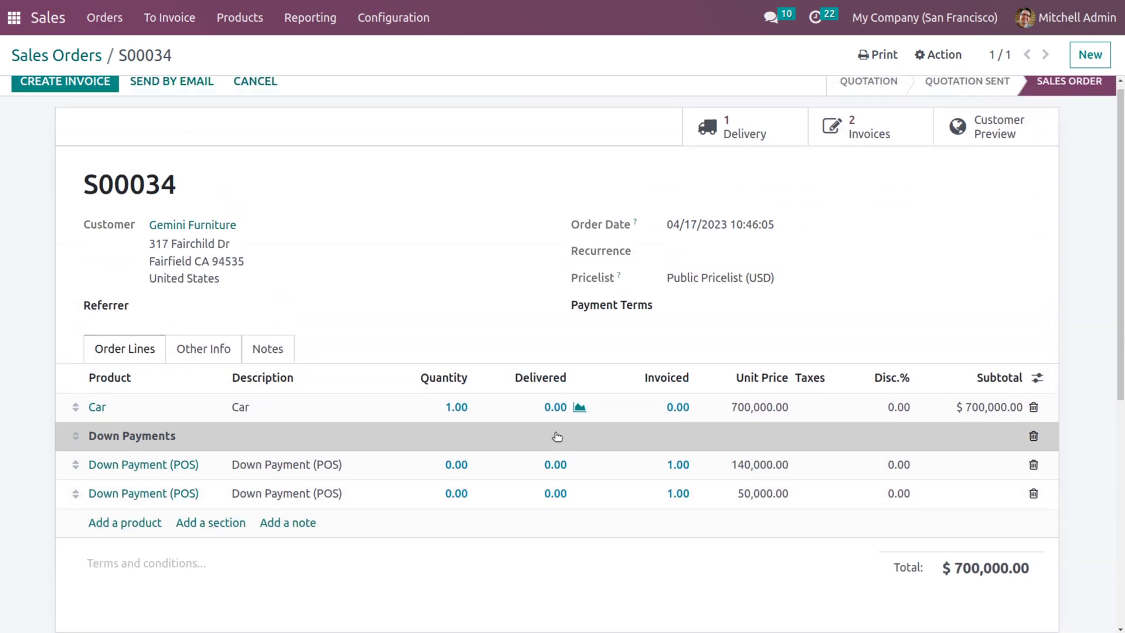
{"action": "left_click", "coordinate": [550, 434]}
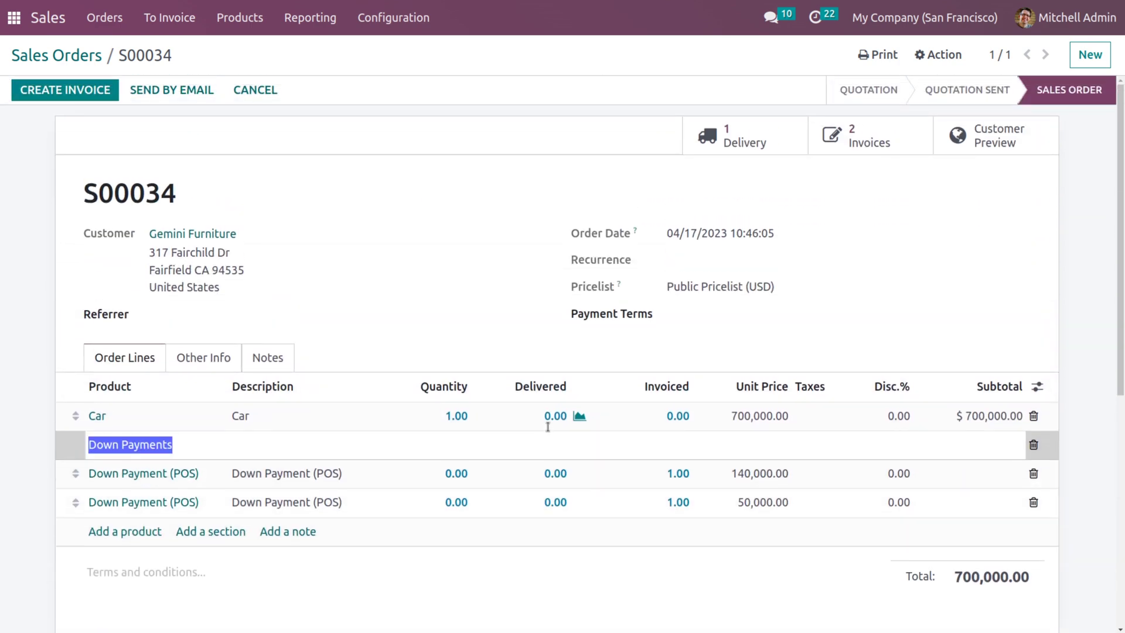
{"action": "left_click", "coordinate": [430, 239]}
{"action": "left_click", "coordinate": [91, 86]}
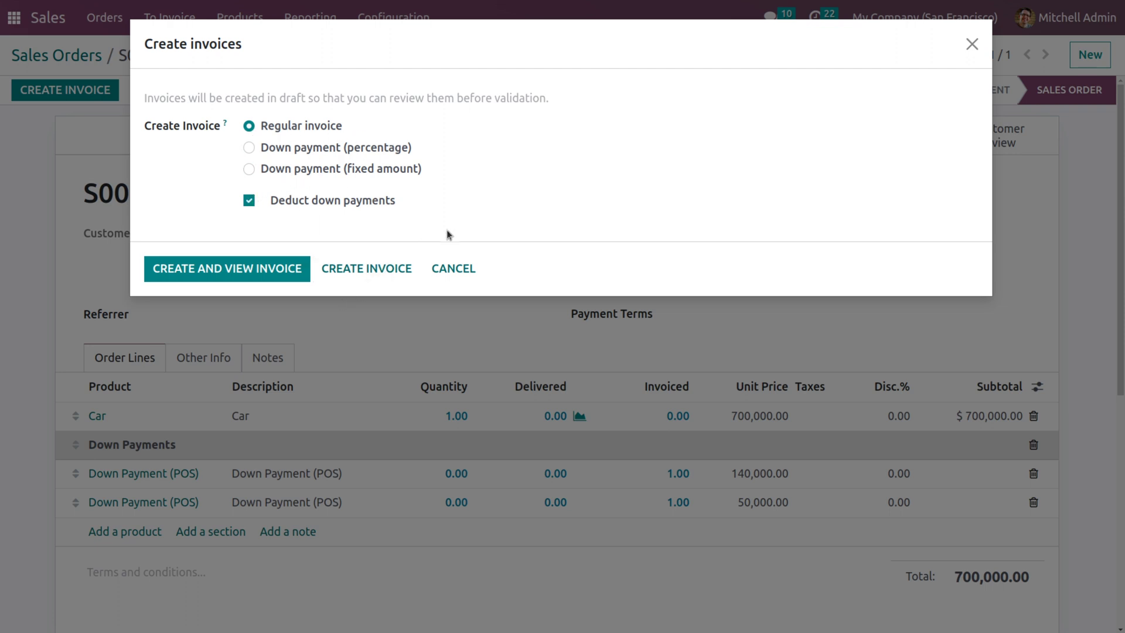
{"action": "left_click", "coordinate": [970, 44]}
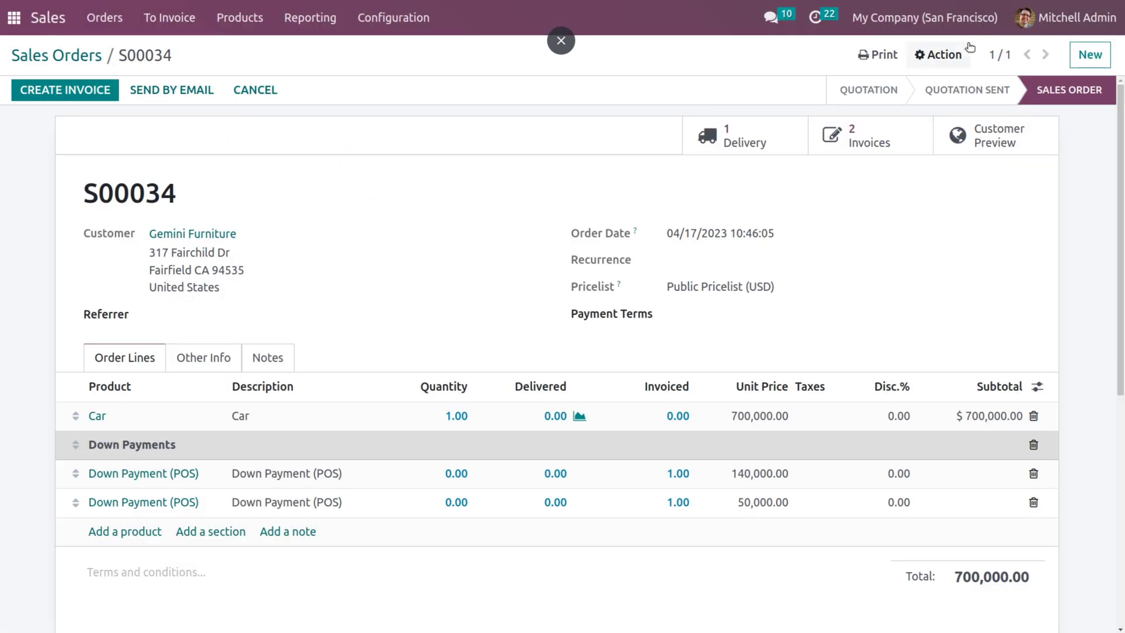
- Validate delivery WH/OUT/00021 for all quantities so the Car shows 1.00 delivered
{"action": "left_click", "coordinate": [729, 147]}
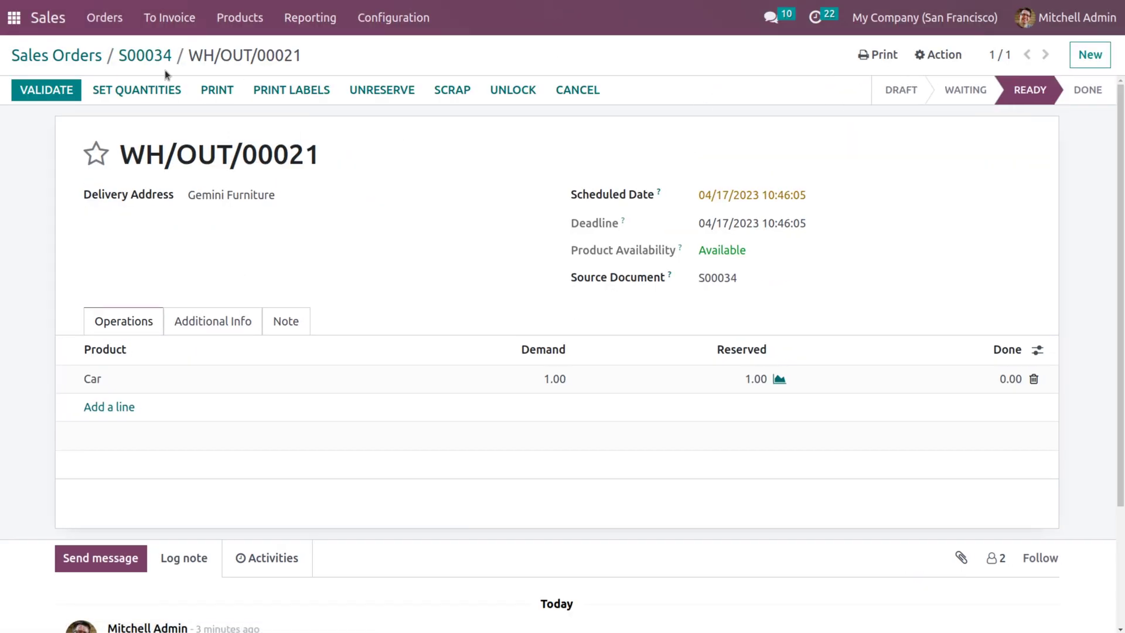
{"action": "left_click", "coordinate": [36, 89]}
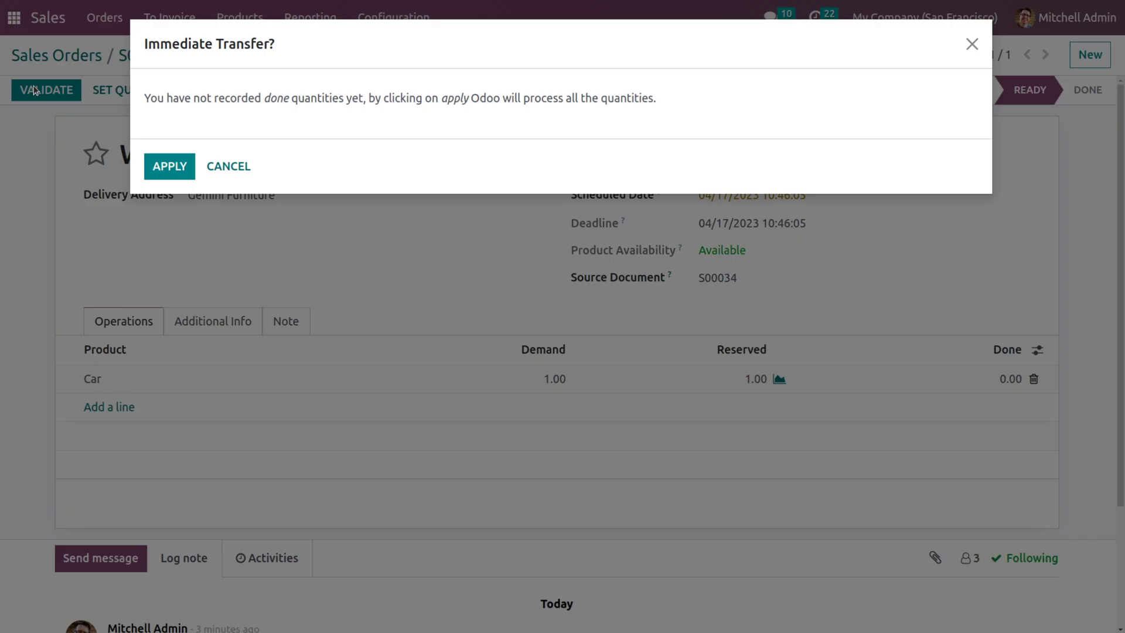
{"action": "left_click", "coordinate": [168, 167]}
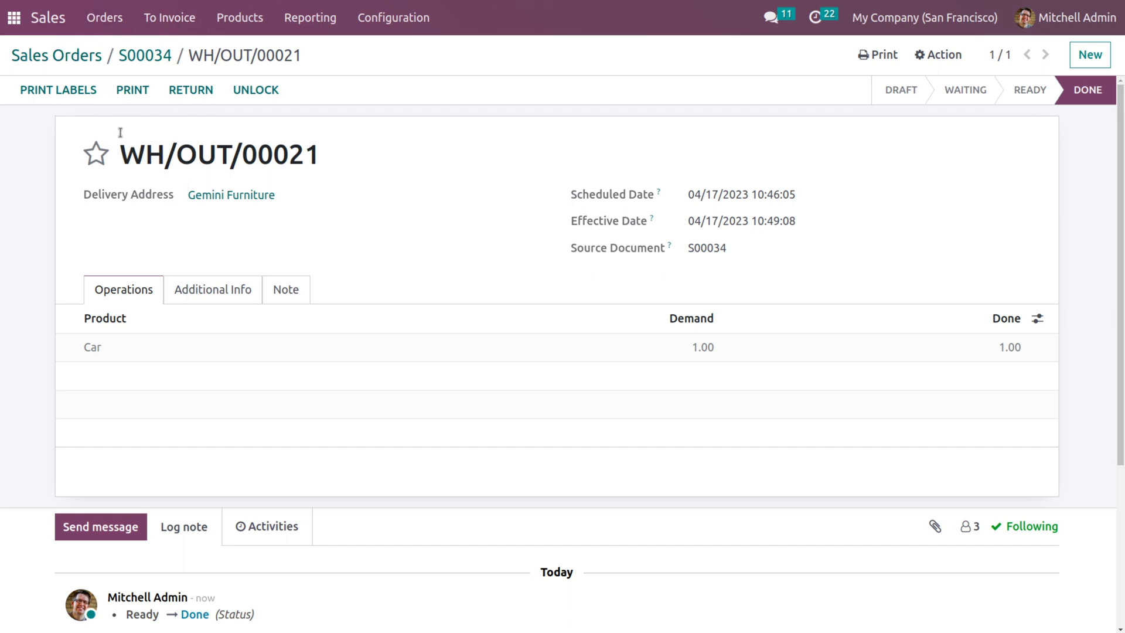
{"action": "left_click", "coordinate": [144, 54]}
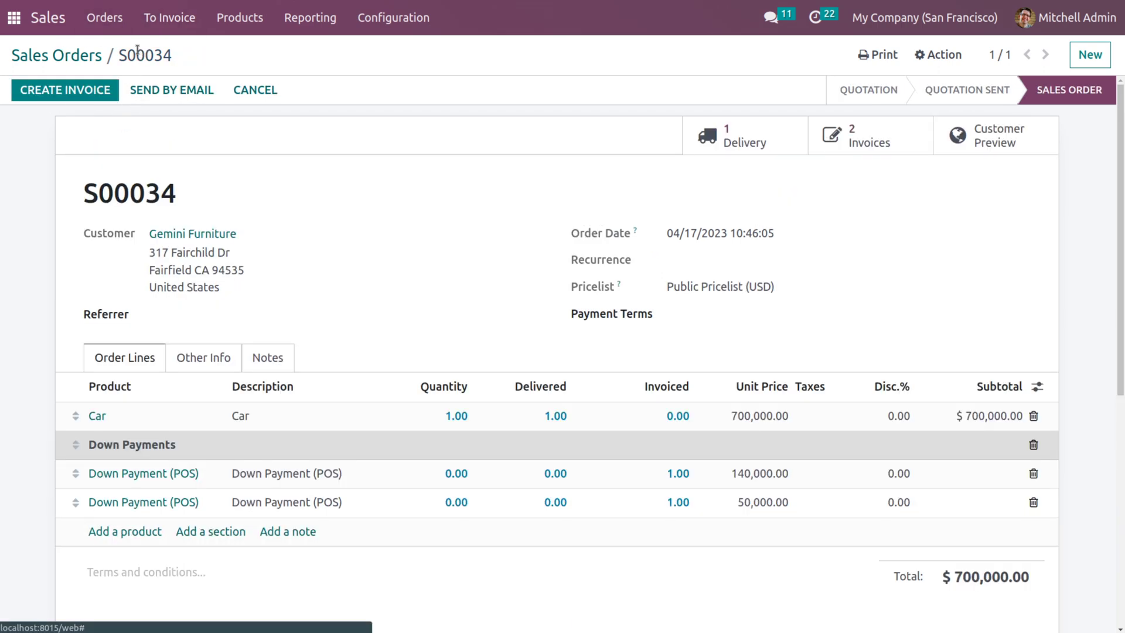
- Create the final regular invoice for S00034, deducting both down payments
{"action": "left_click", "coordinate": [49, 94]}
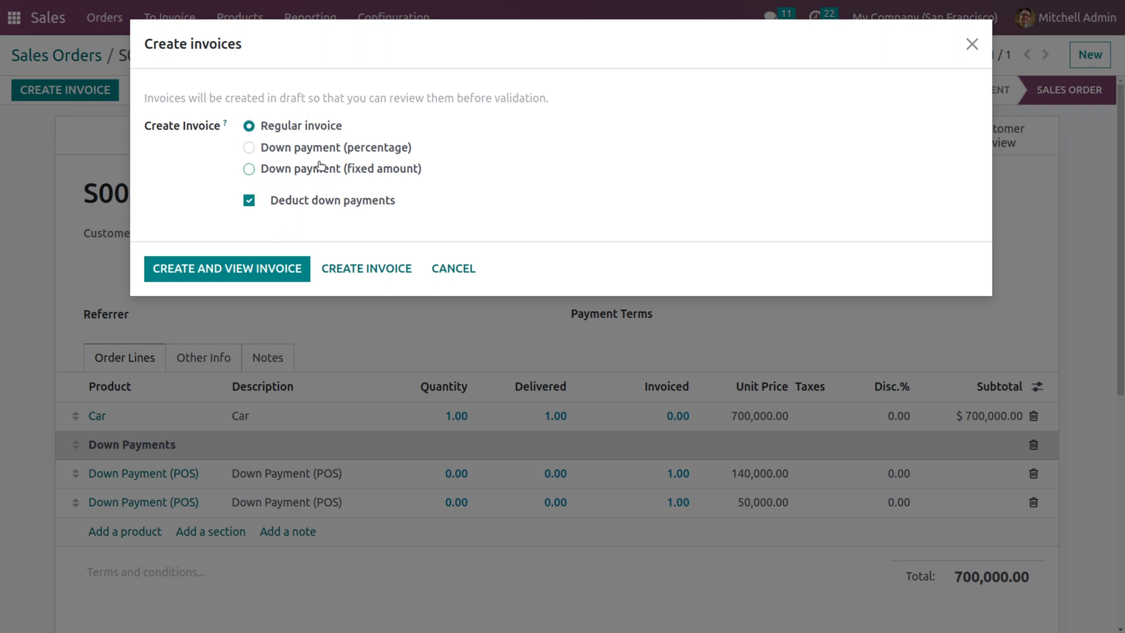
{"action": "left_click", "coordinate": [349, 267]}
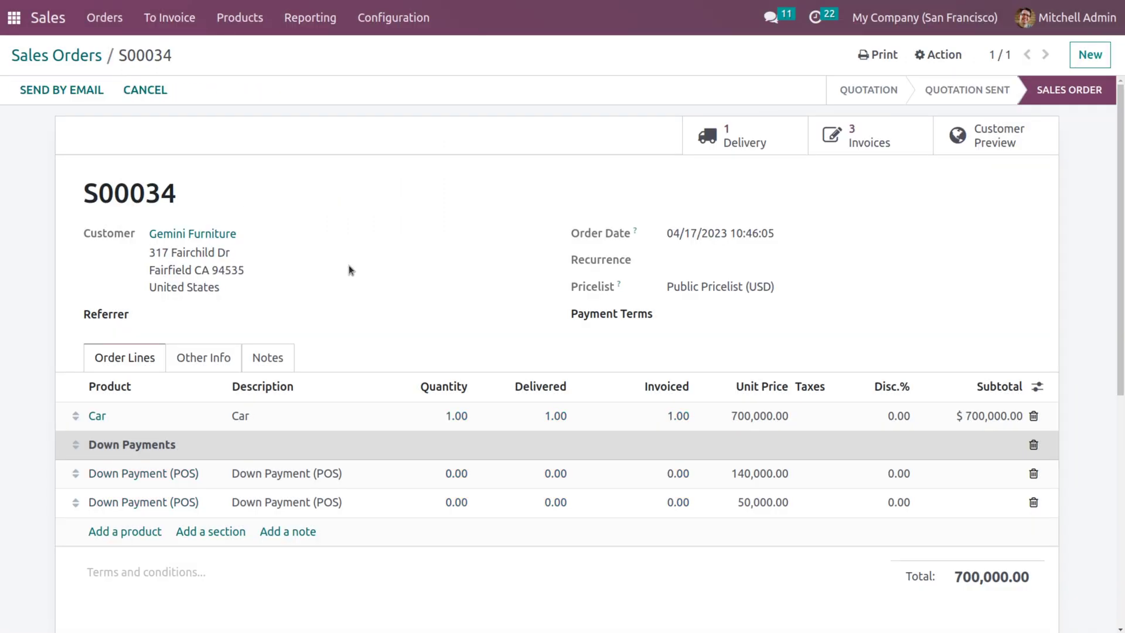
- Confirm the draft $510,000 final invoice as INV/2023/00024 and register its full 510,000.00 payment
{"action": "left_click", "coordinate": [861, 124]}
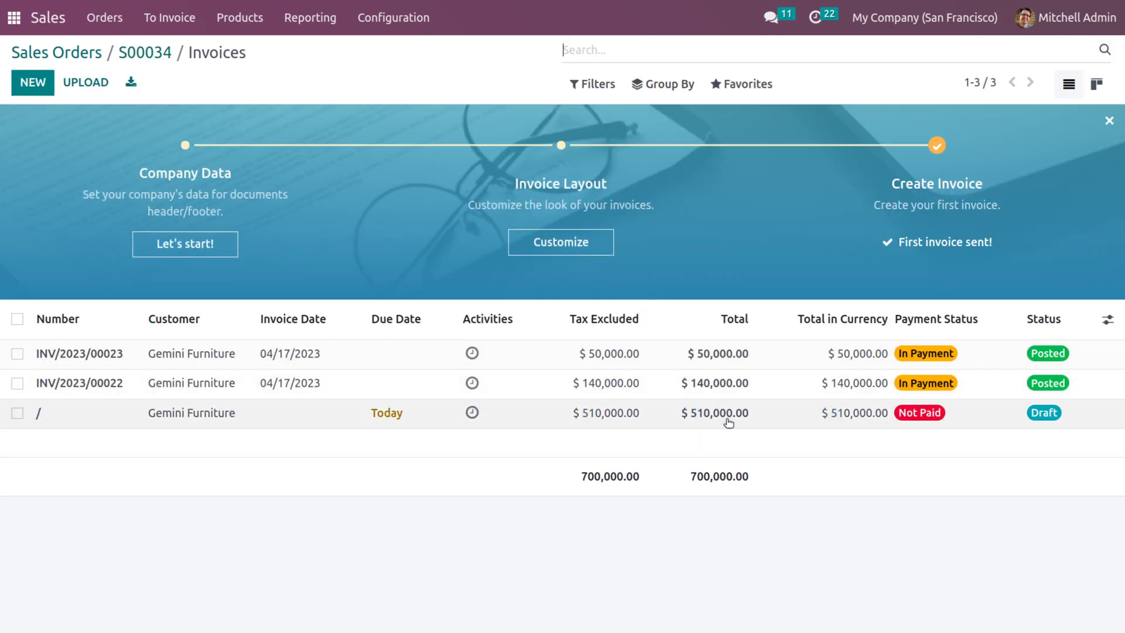
{"action": "left_click", "coordinate": [731, 414]}
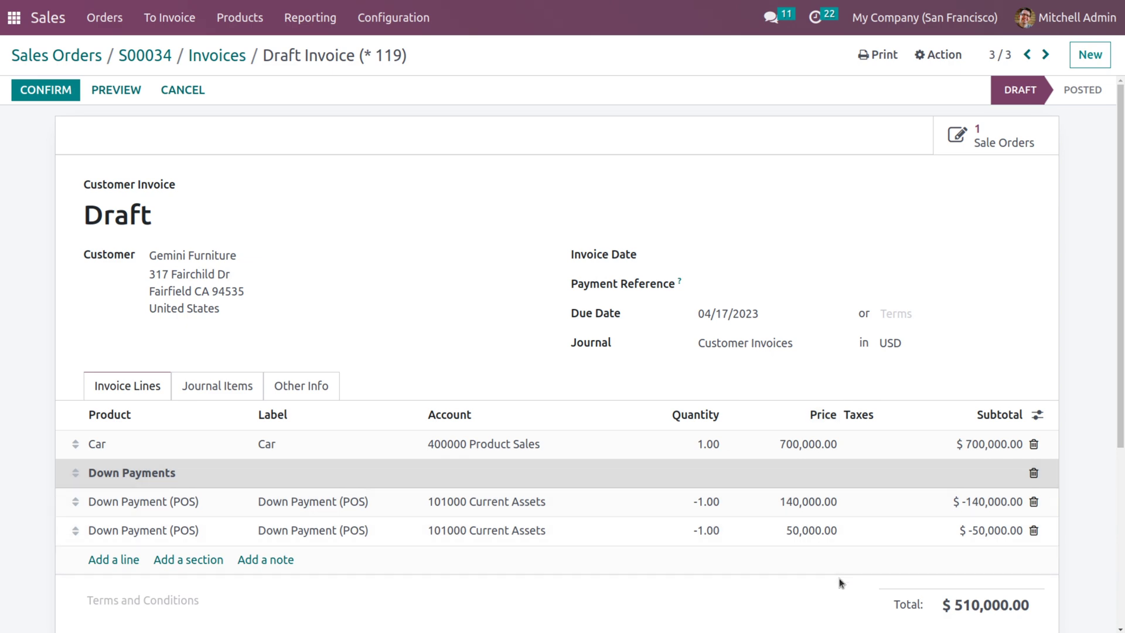
{"action": "scroll", "coordinate": [839, 577], "scroll_direction": "down", "scroll_amount": 2}
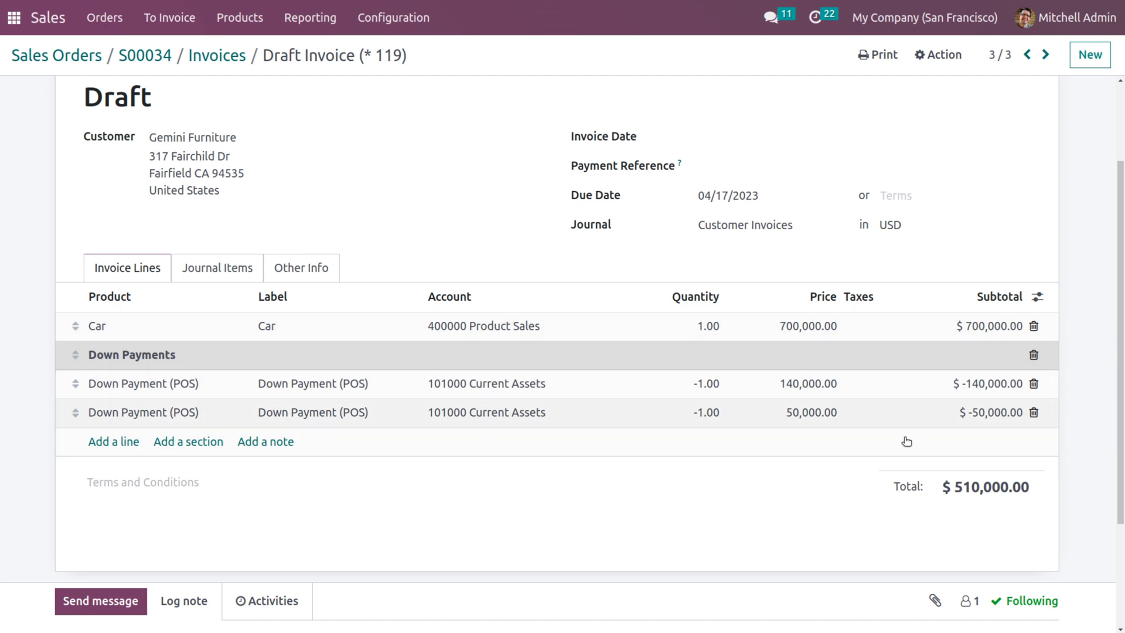
{"action": "scroll", "coordinate": [815, 465], "scroll_direction": "up", "scroll_amount": 3}
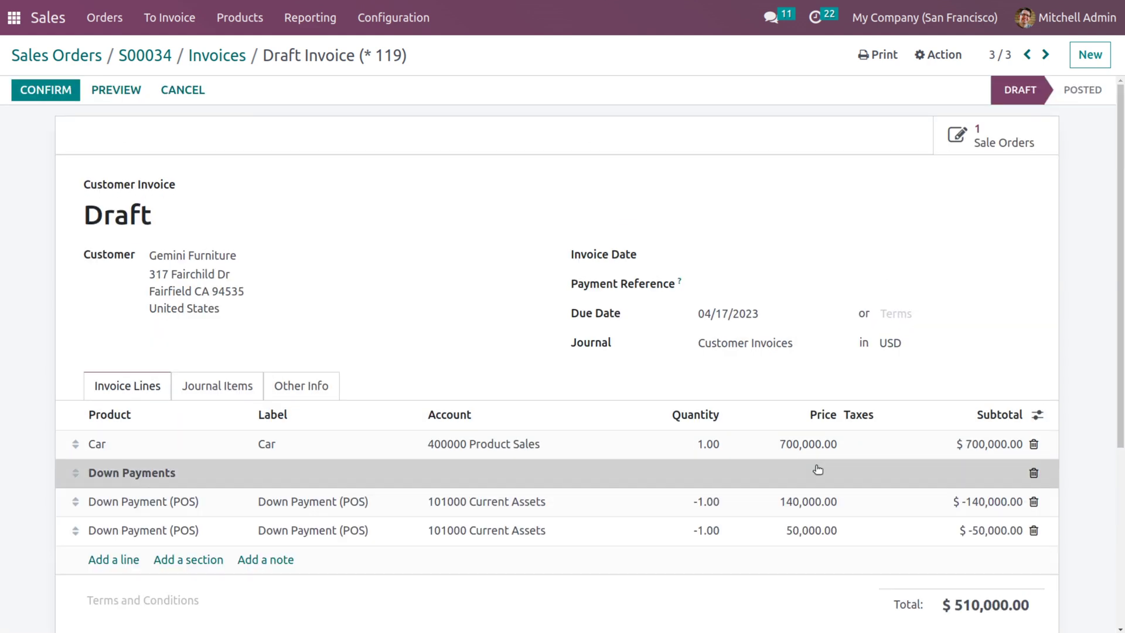
{"action": "left_click", "coordinate": [45, 91]}
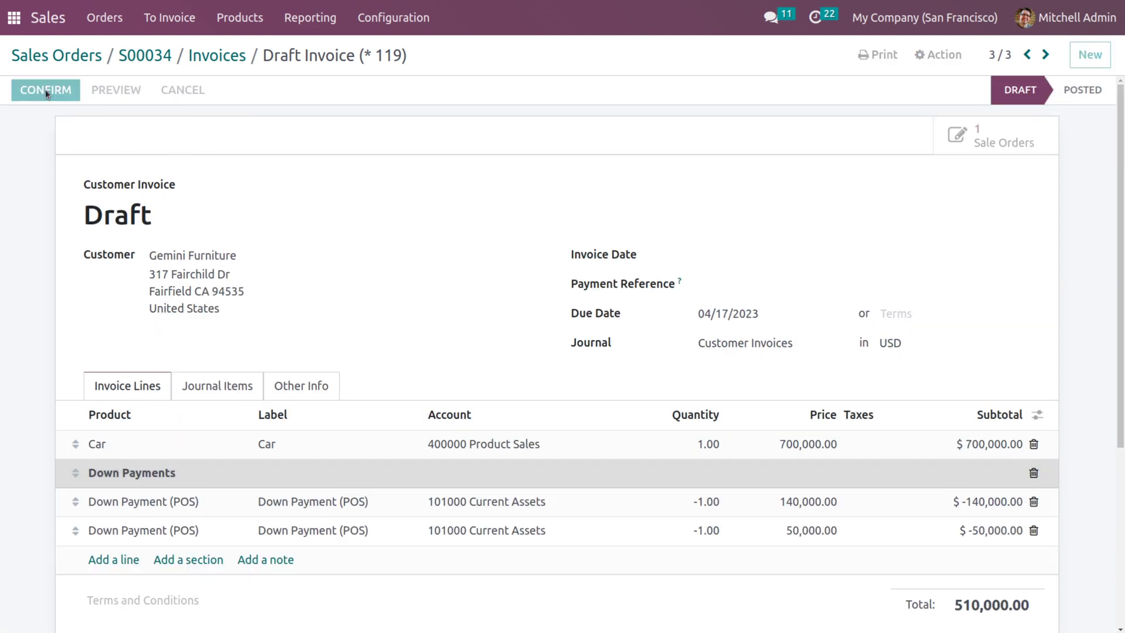
{"action": "left_click", "coordinate": [151, 89]}
{"action": "left_click", "coordinate": [227, 221]}
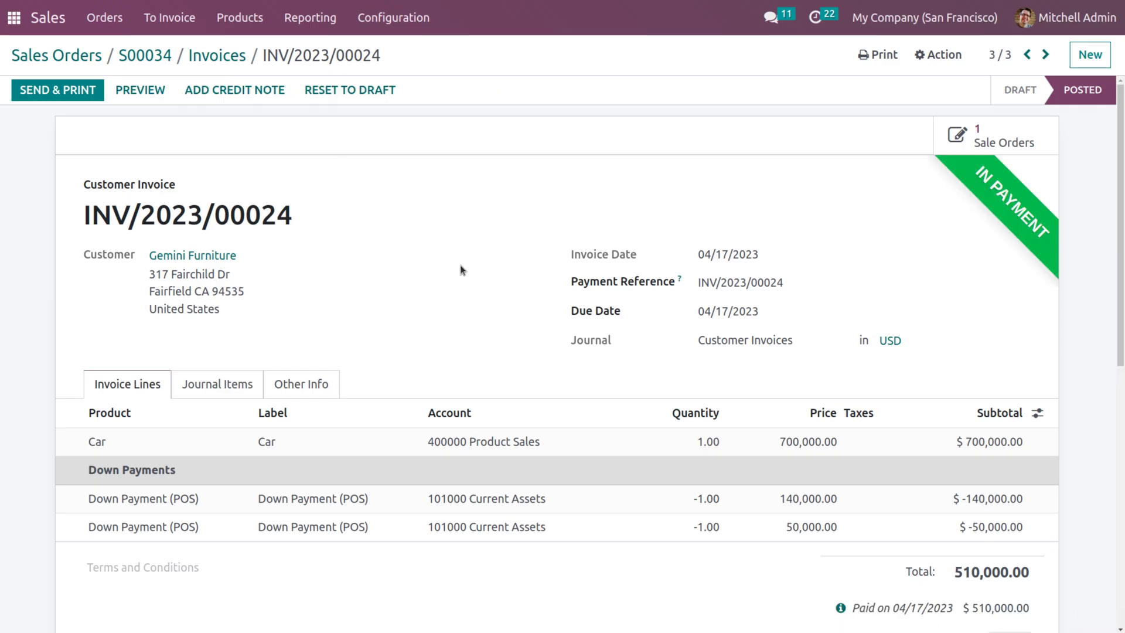